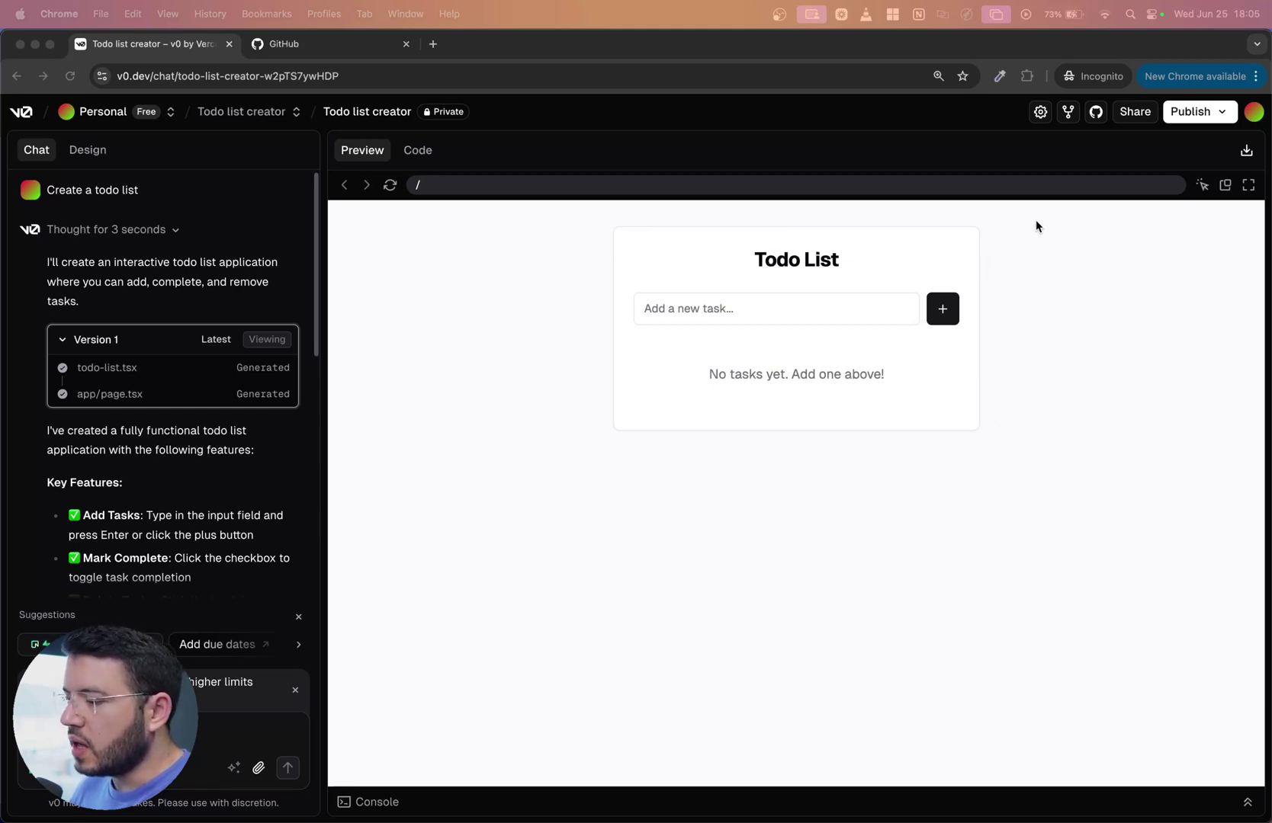
# - Bring up v0's GitHub sign-in popover after confirming the GitHub account is already signed in
pyautogui.click(1096, 114)
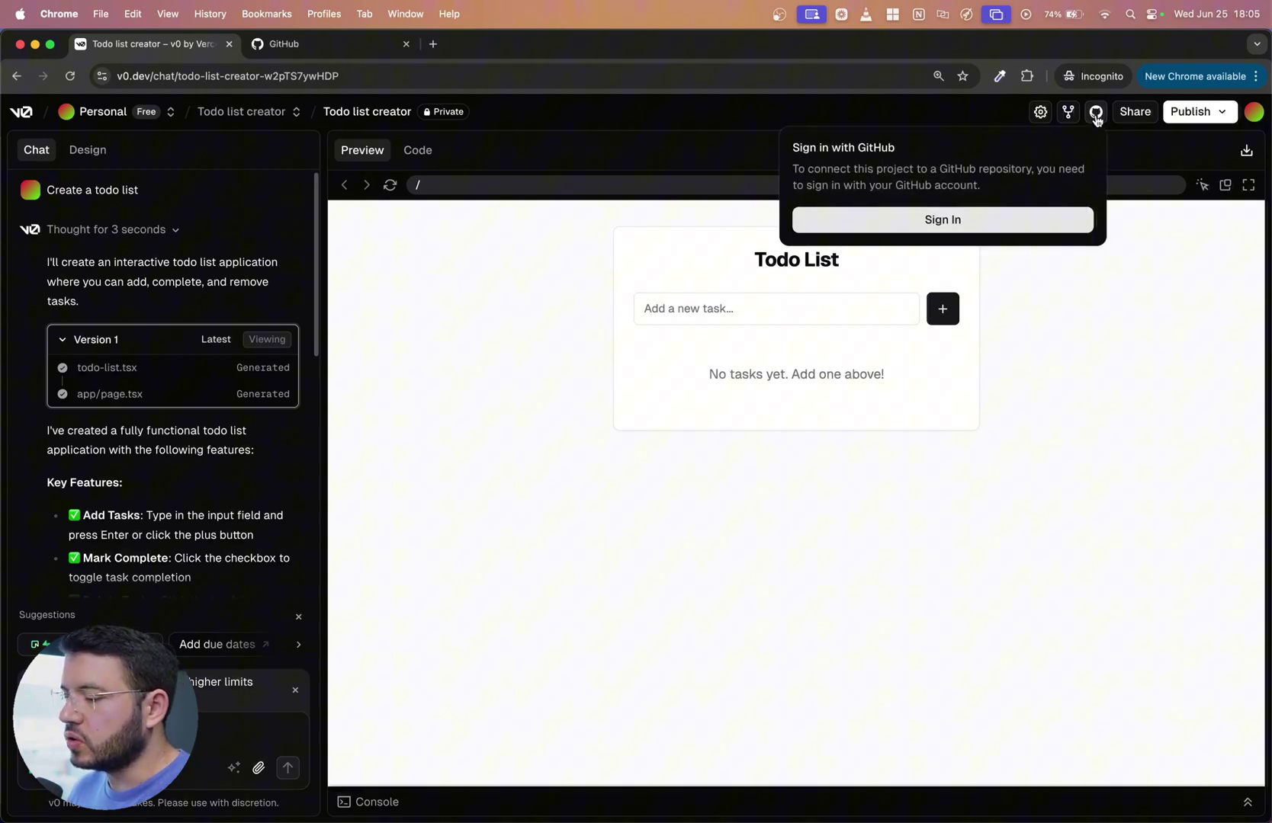
pyautogui.click(321, 43)
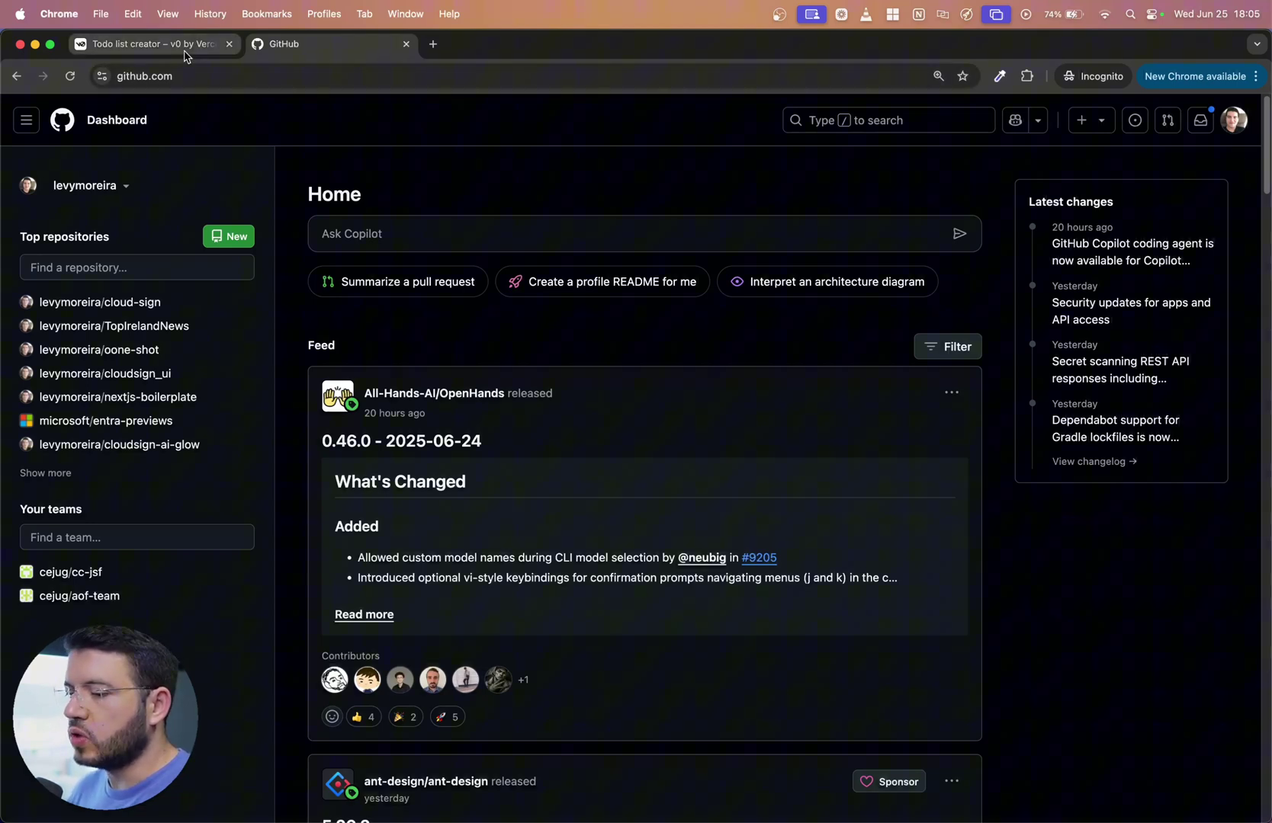
pyautogui.click(184, 52)
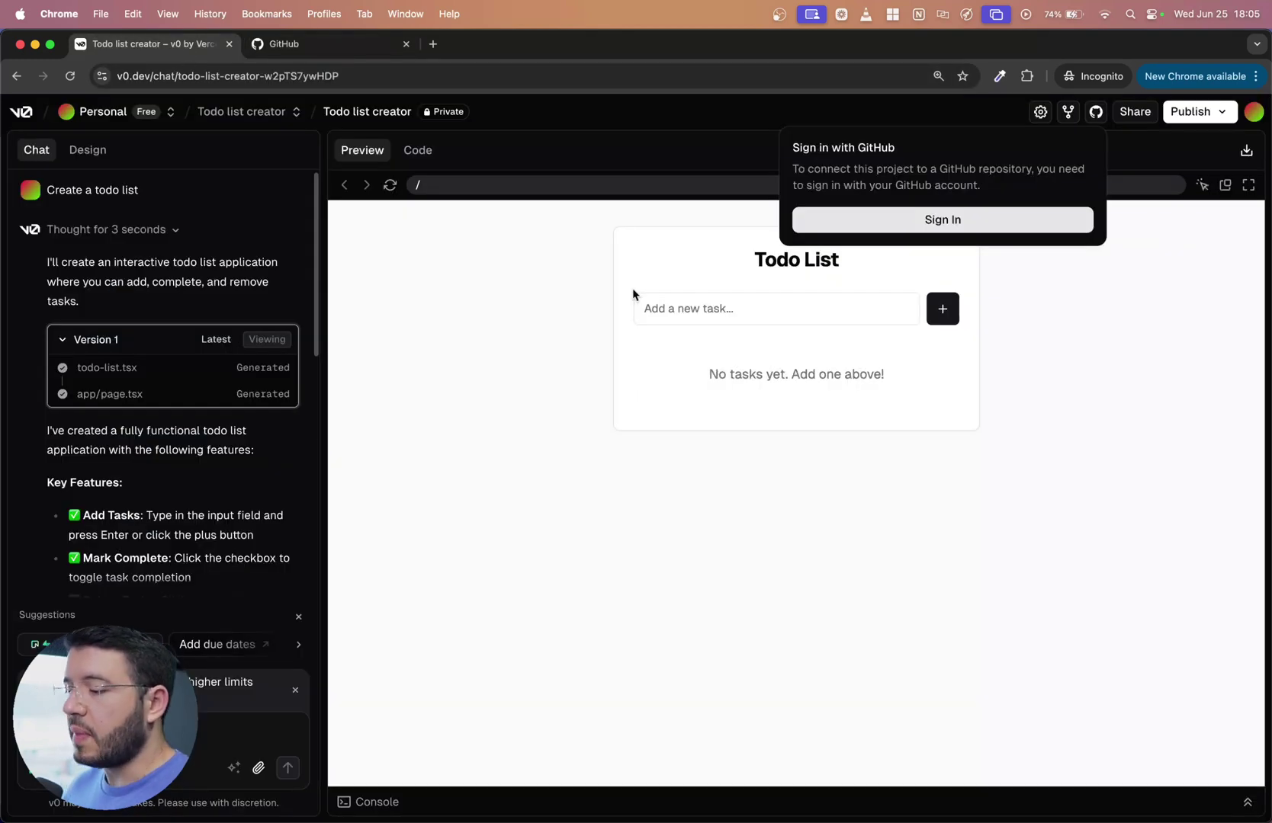
# - Sign in to GitHub and create private repository todo-list-yt under the personal account
pyautogui.click(909, 227)
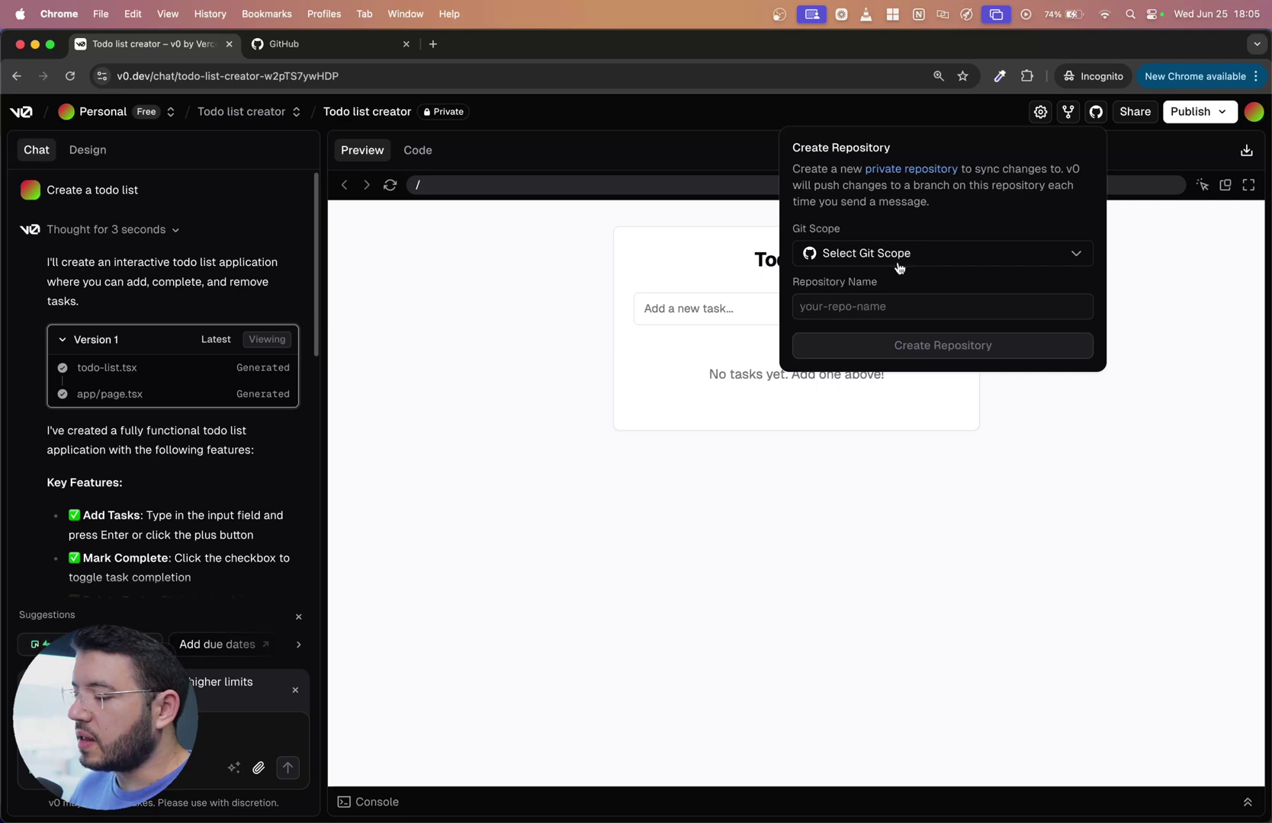
pyautogui.click(937, 257)
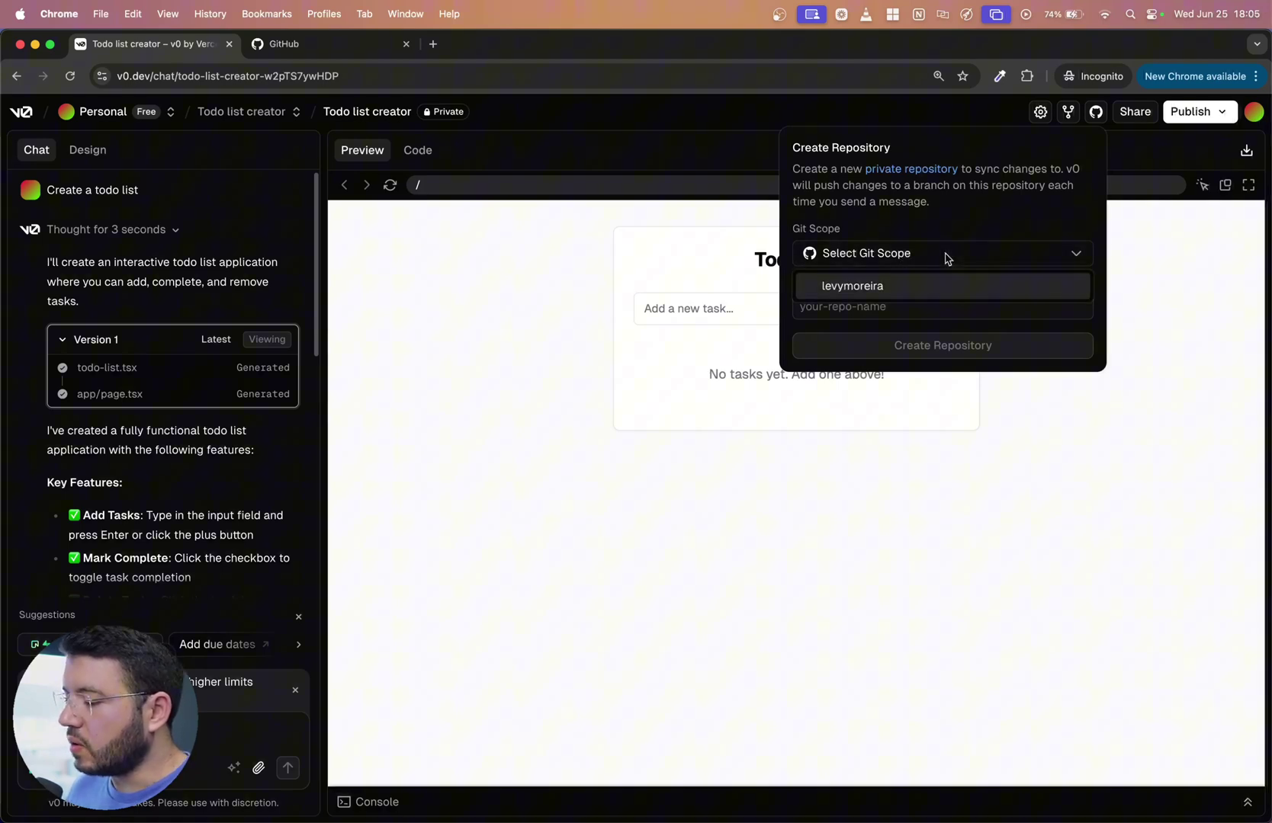
pyautogui.click(872, 289)
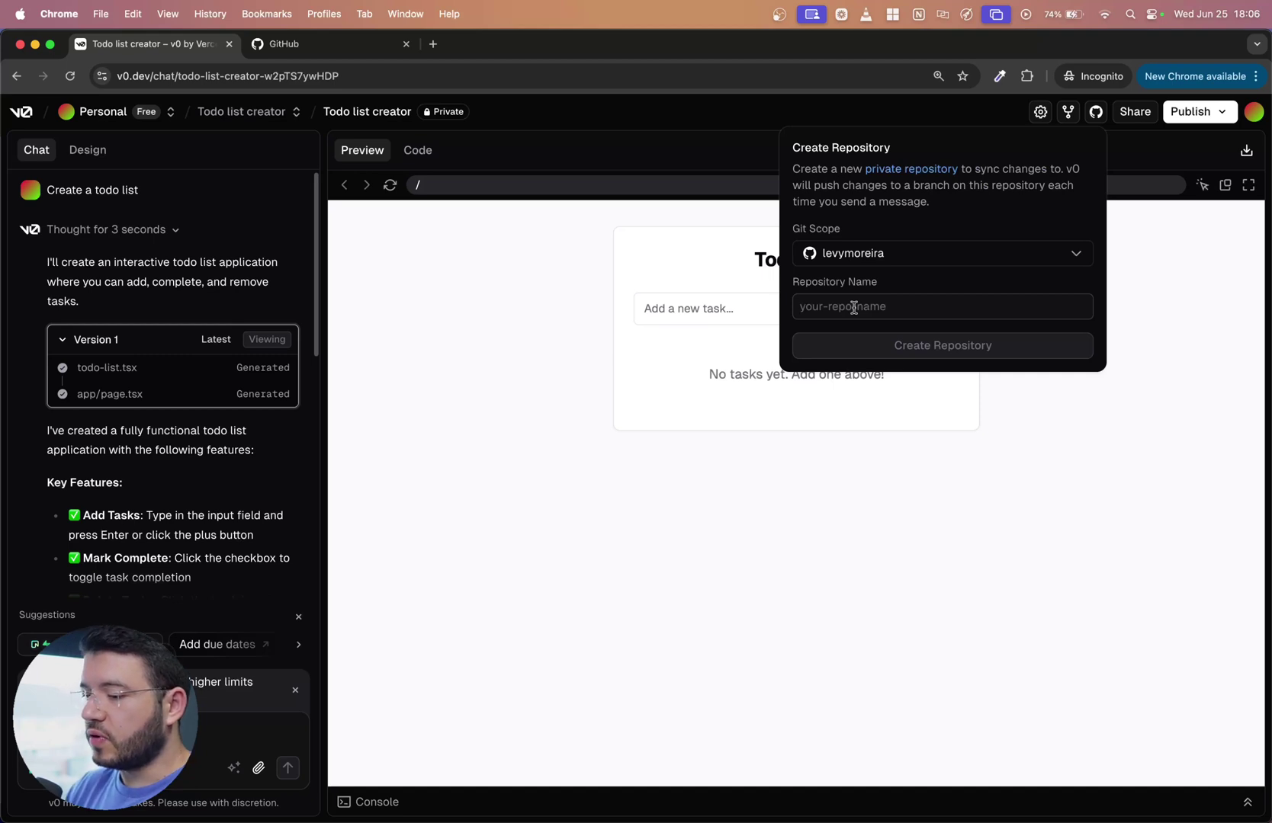
pyautogui.write('todo-lis')
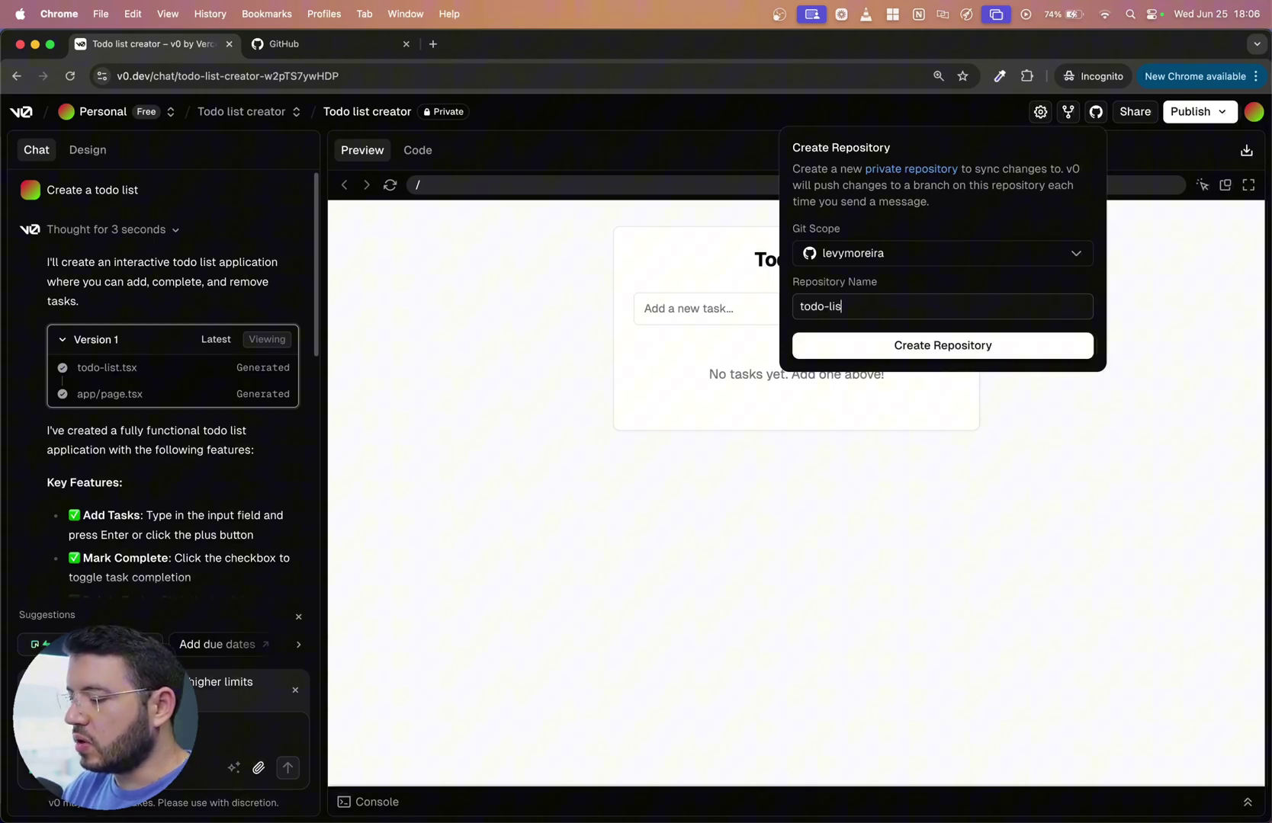
pyautogui.write('t-yt')
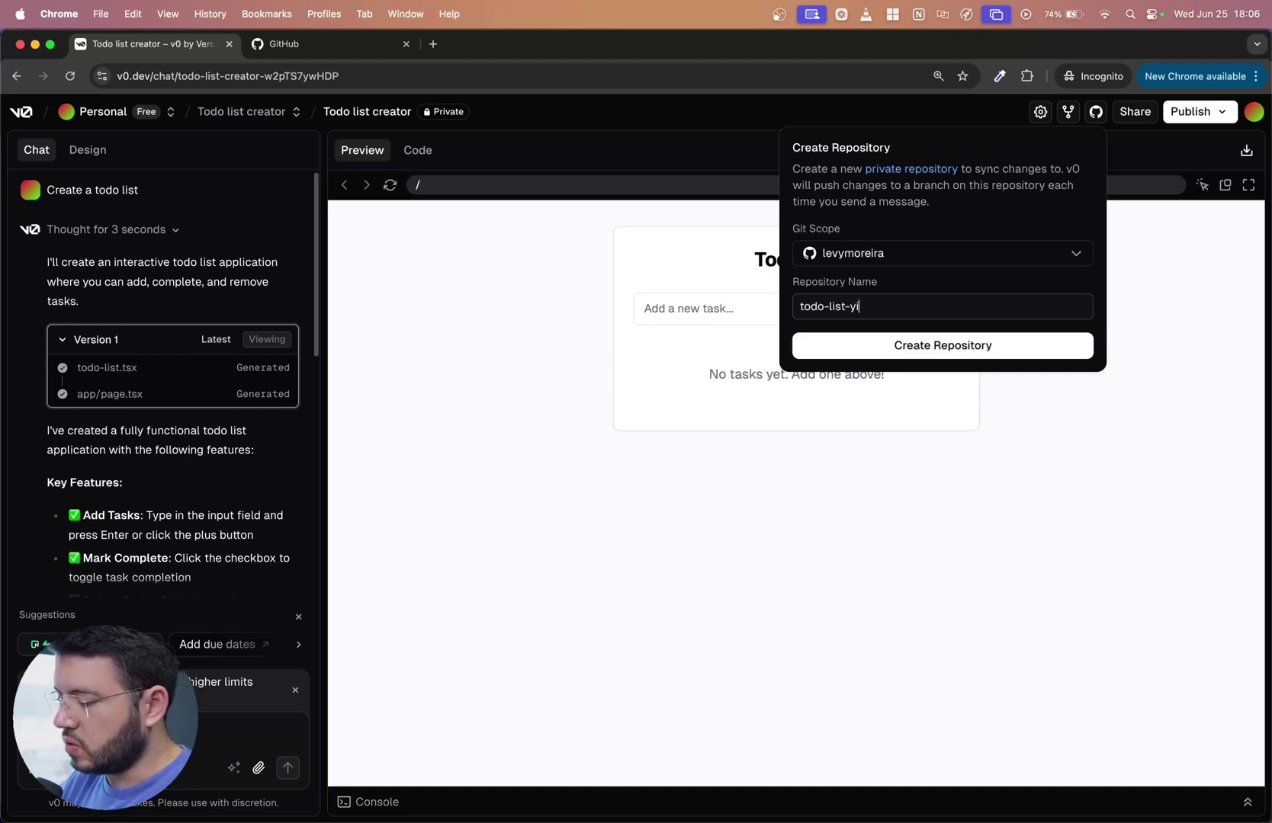
pyautogui.click(903, 350)
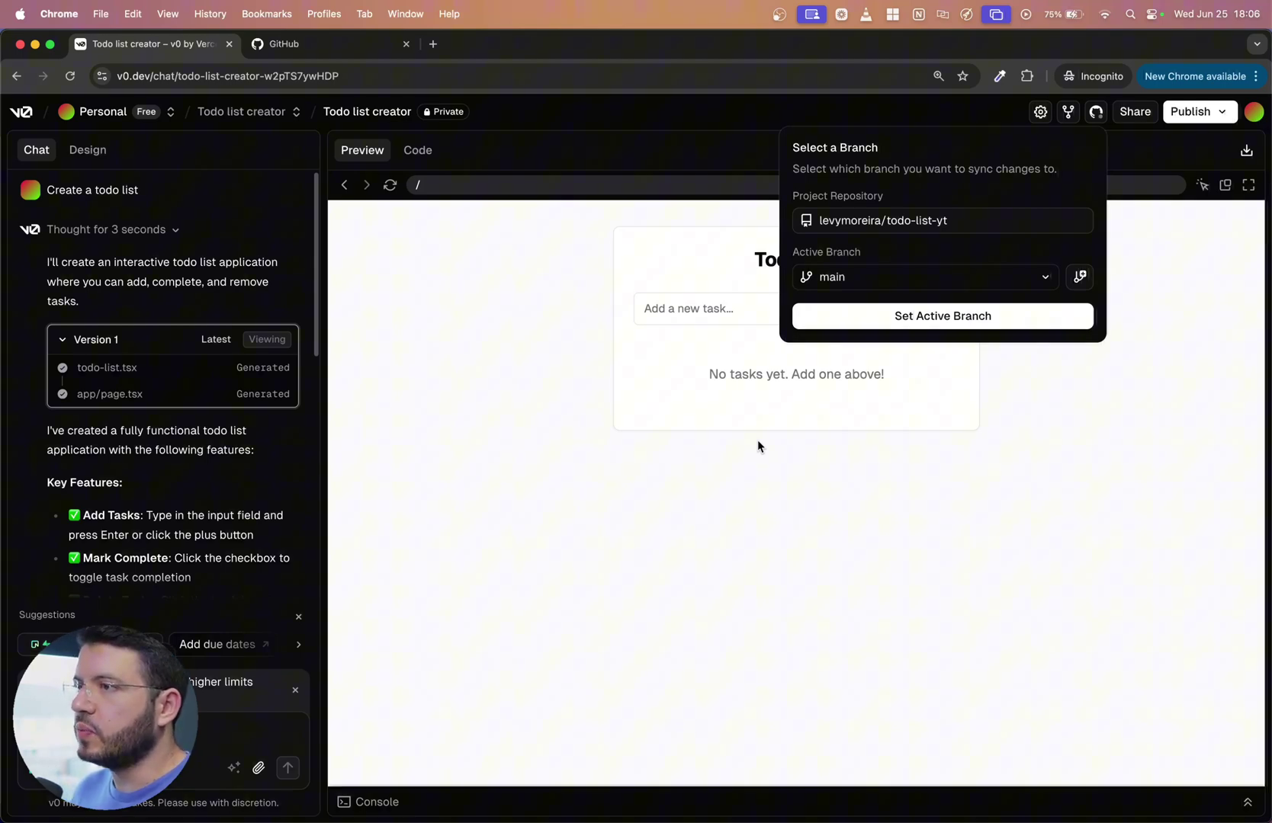
# - Set main as the active branch so v0 syncs with todo-list-yt
pyautogui.click(860, 317)
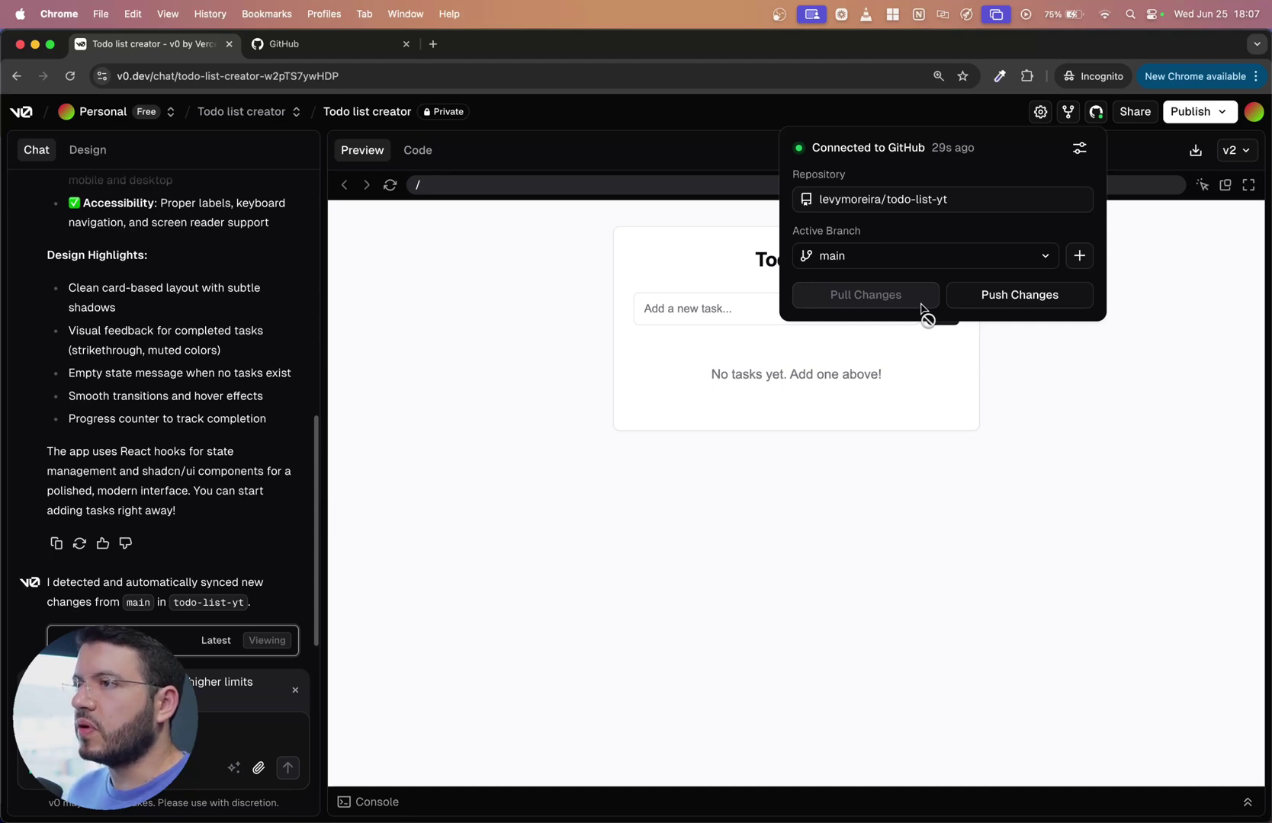
# - Refresh the GitHub dashboard, search 'todo', and view the todo-list-yt repository files
pyautogui.click(328, 46)
pyautogui.click(69, 76)
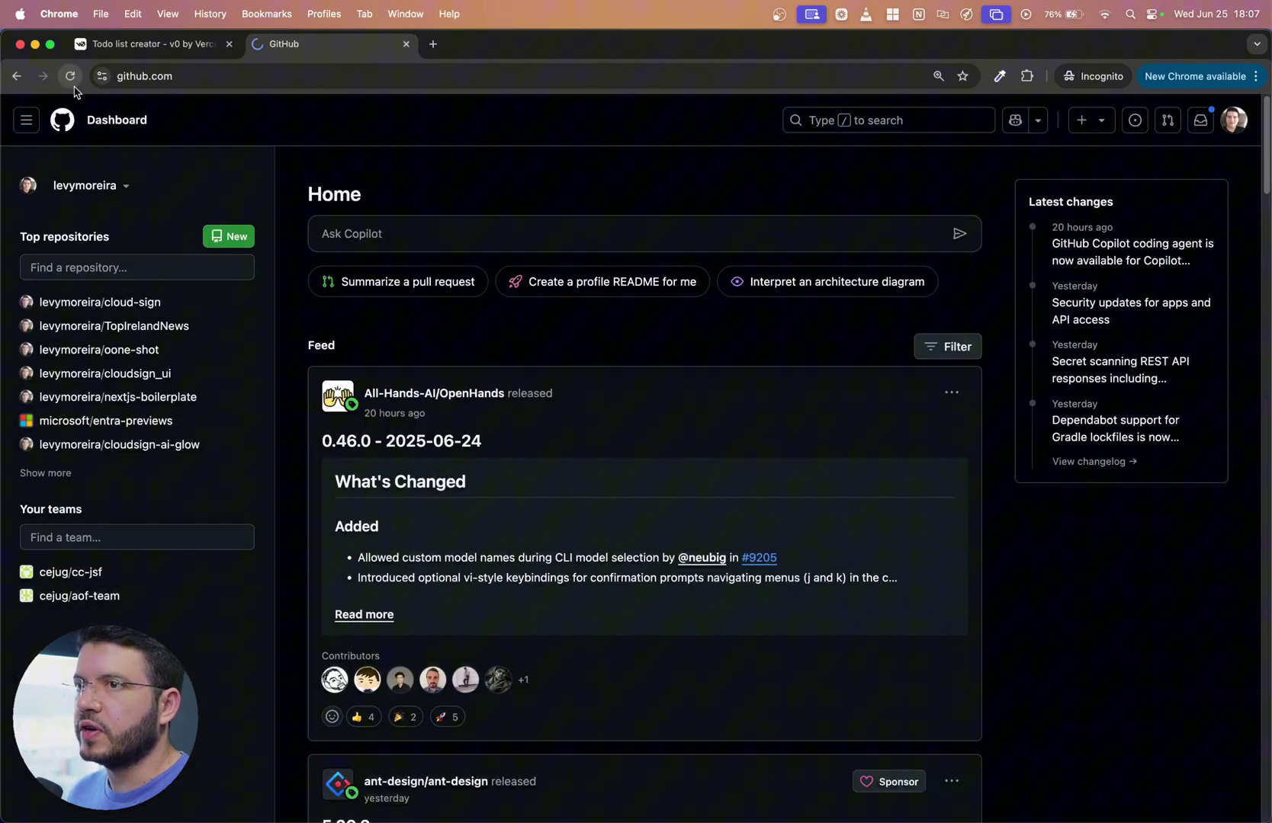
pyautogui.click(124, 265)
pyautogui.write('todo')
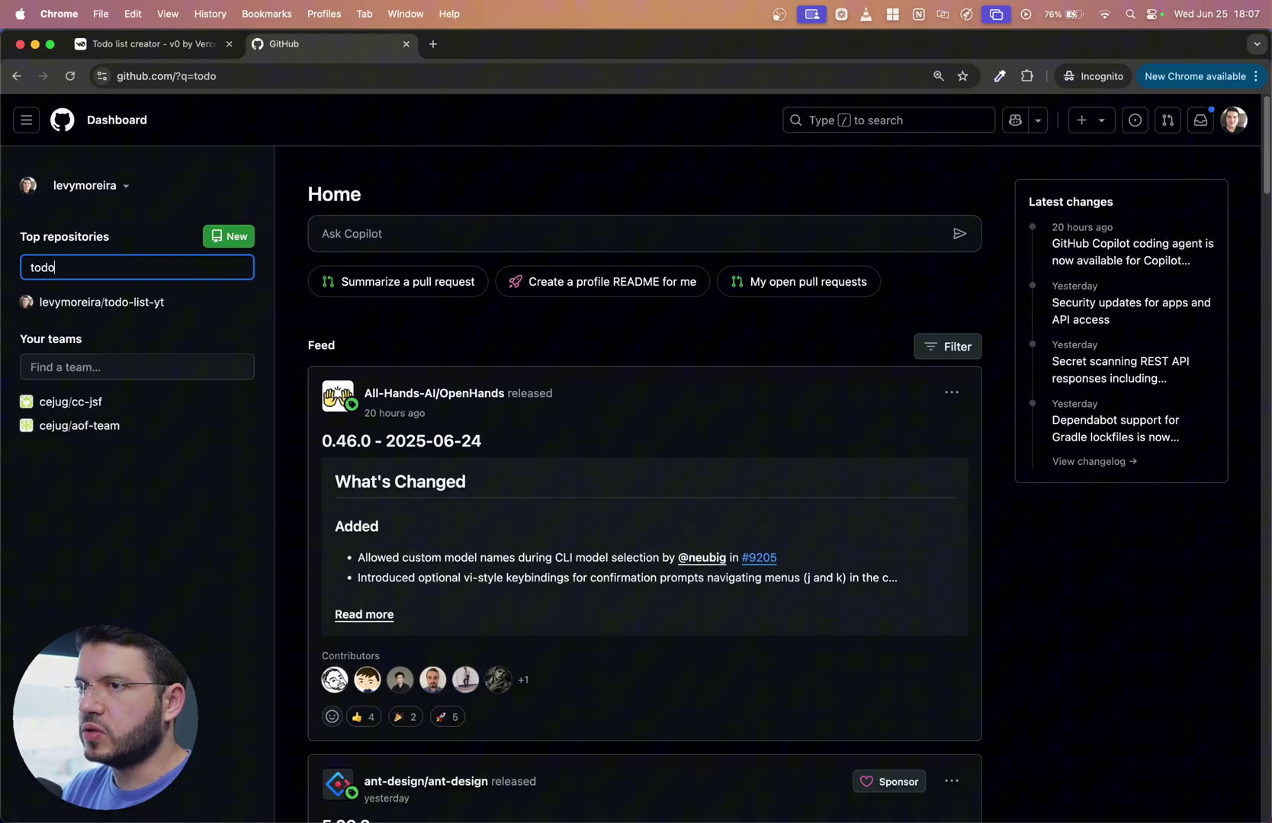
pyautogui.click(140, 300)
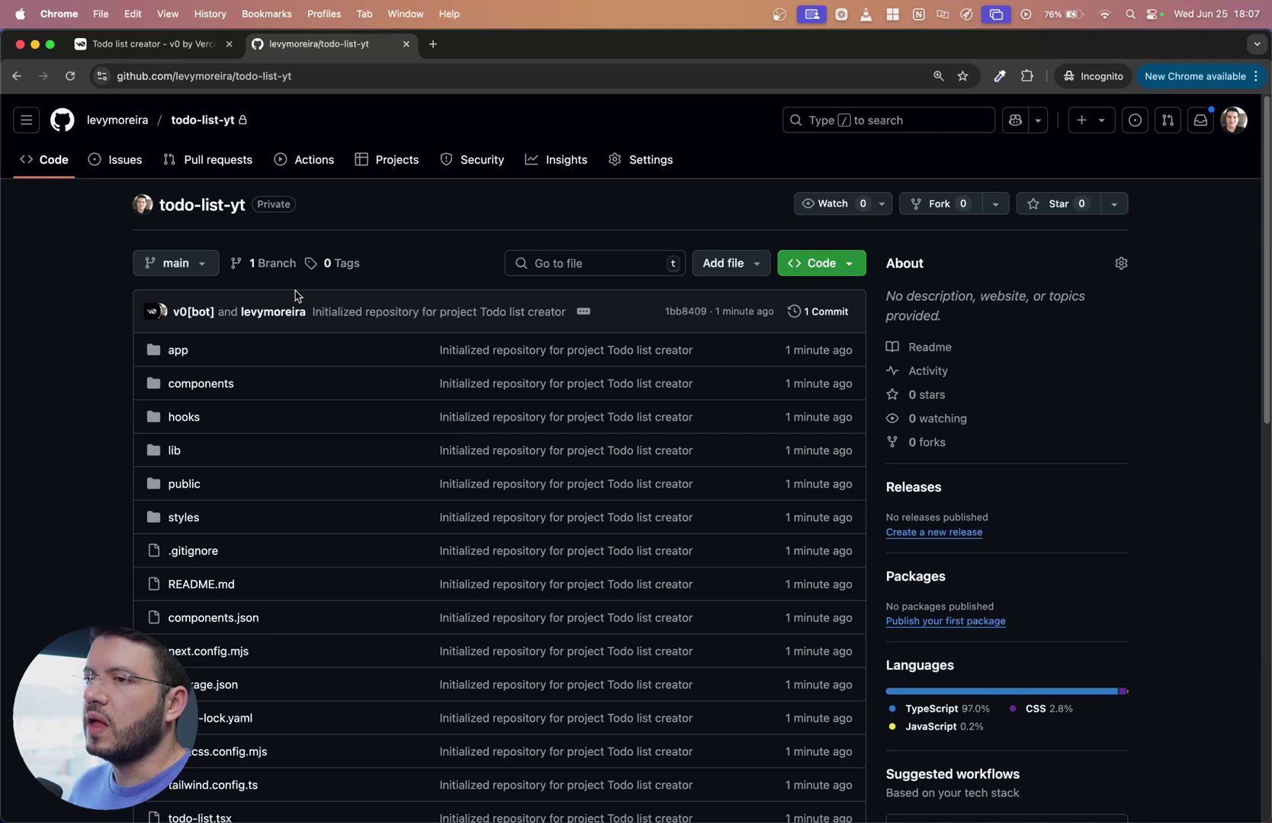
pyautogui.press('super+Tab')
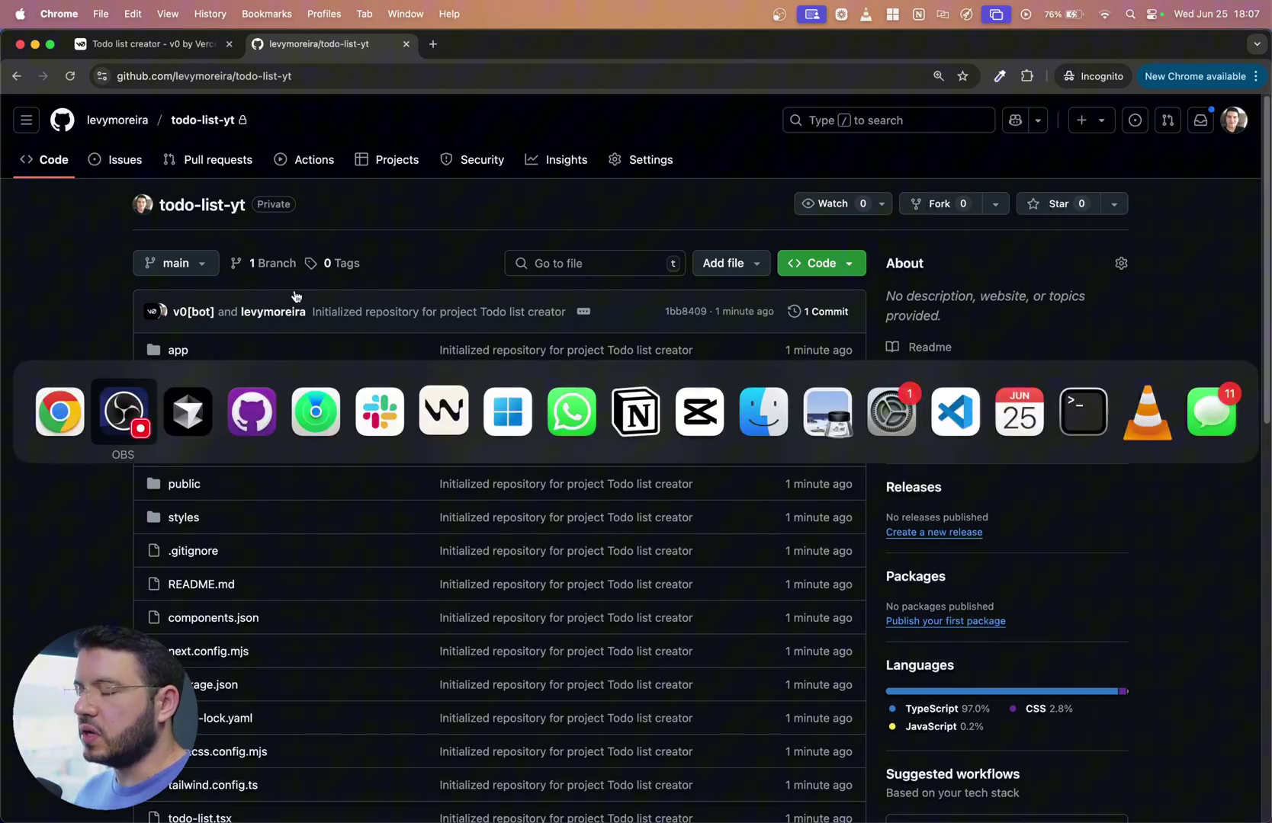
# - Clone todo-list-yt from GitHub to the local folder in GitHub Desktop
pyautogui.press('super+Tab')
pyautogui.press('super+Tab')
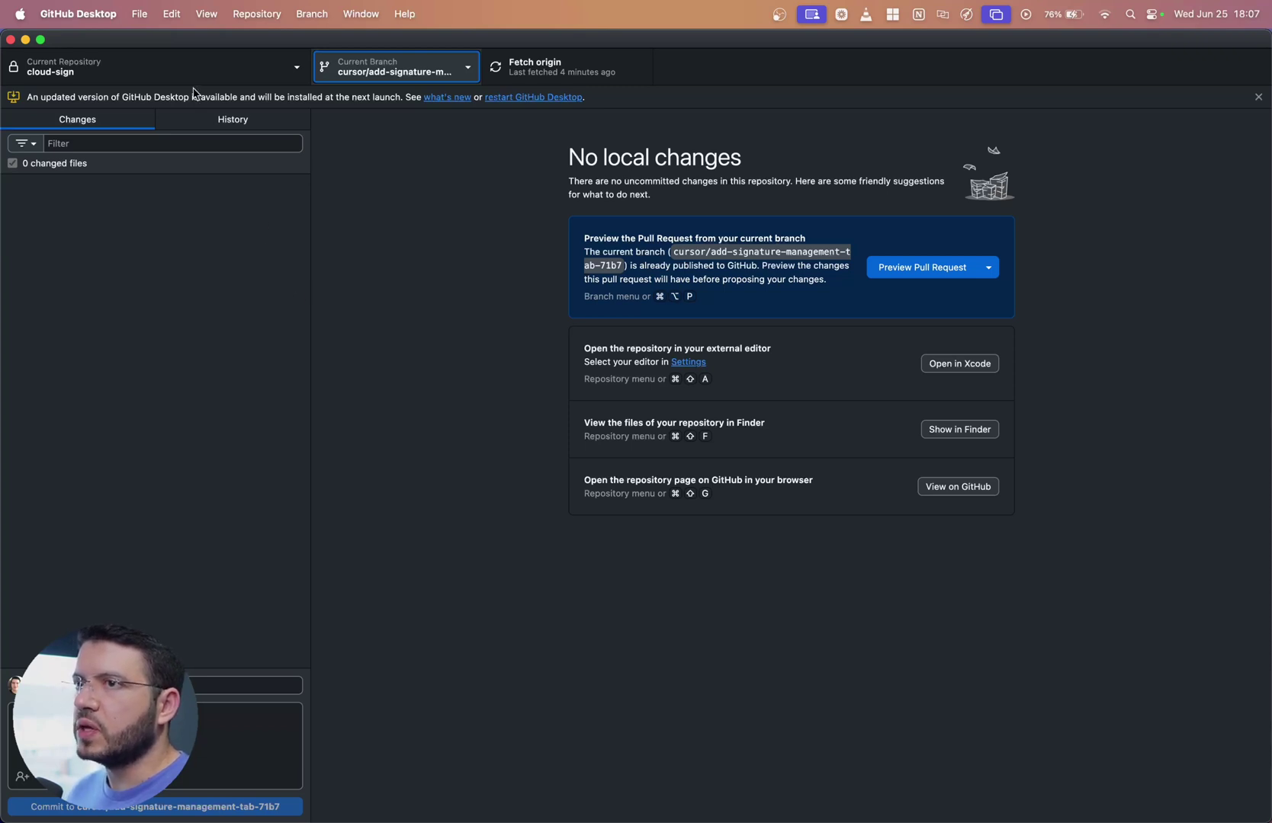
pyautogui.click(140, 22)
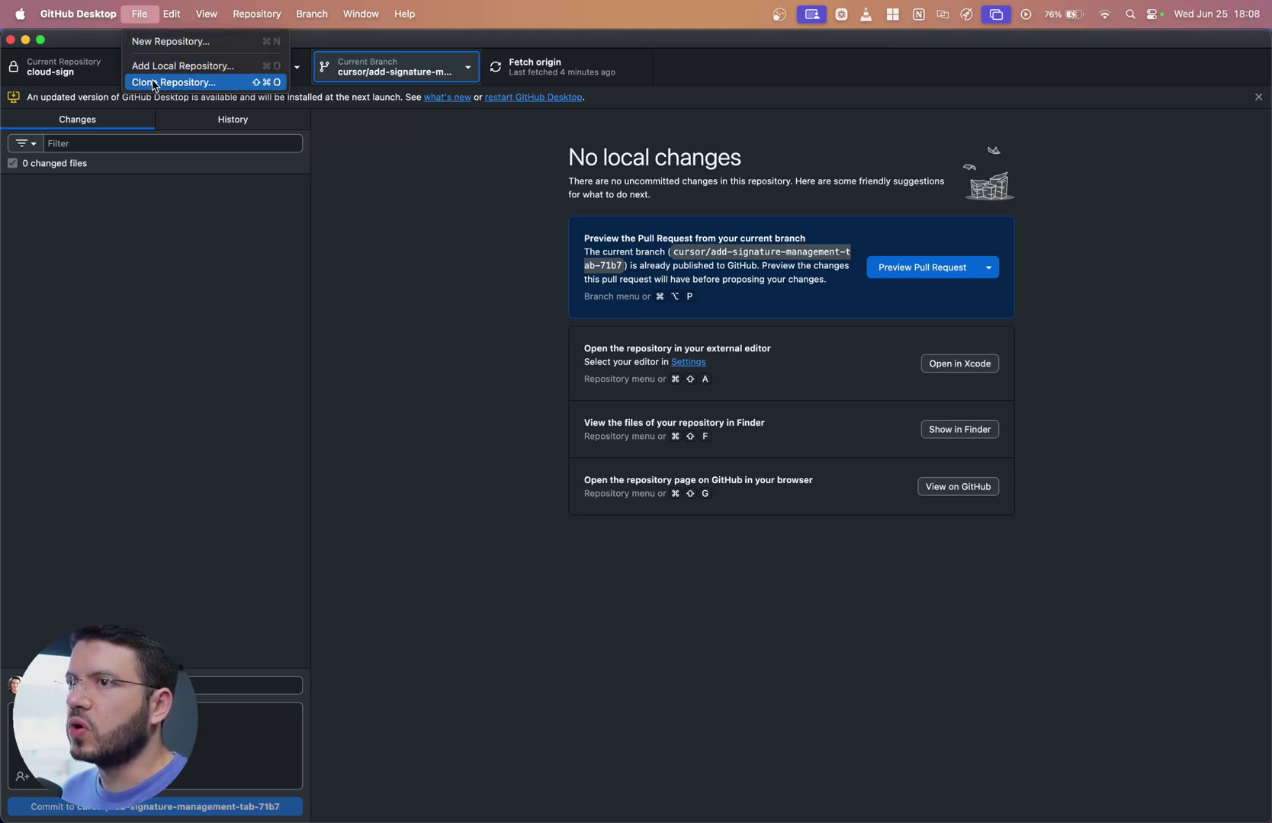
pyautogui.click(154, 84)
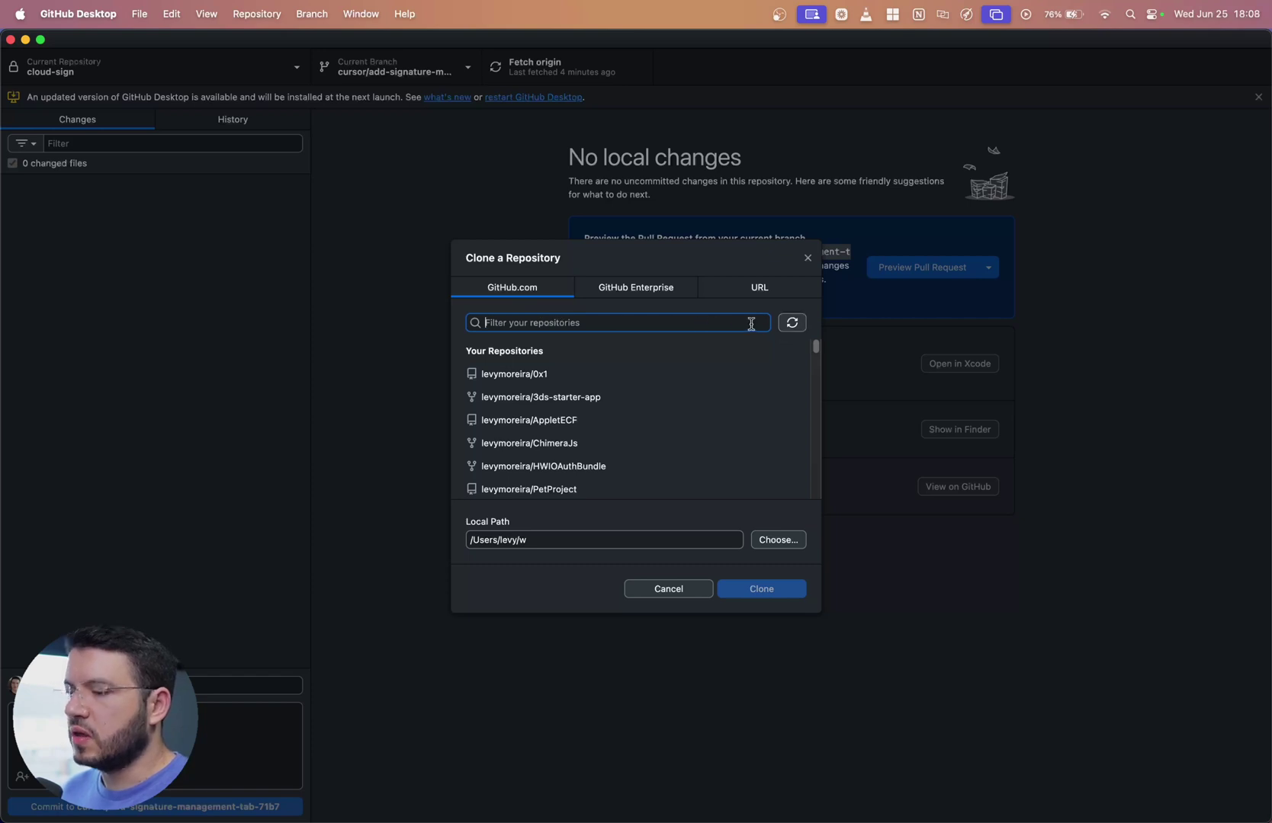
pyautogui.write('todo')
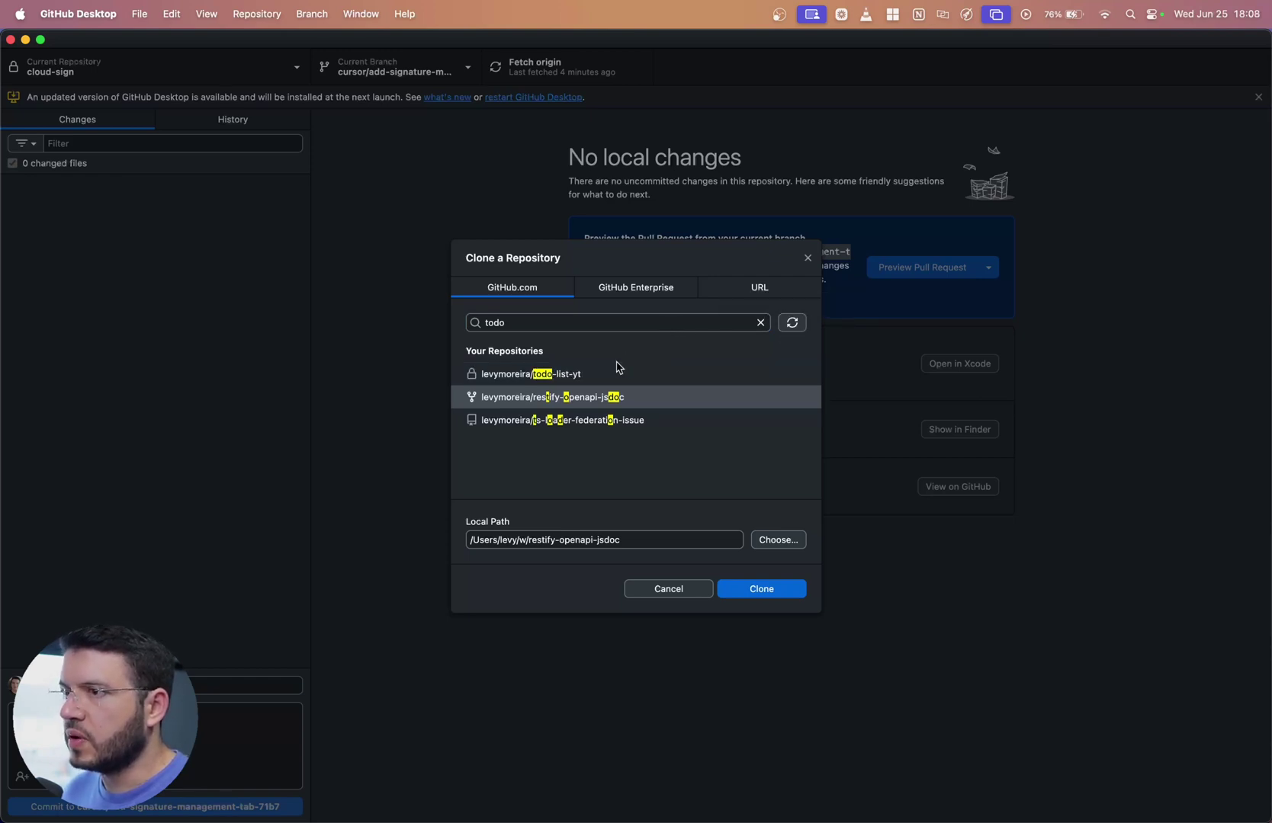
pyautogui.click(569, 379)
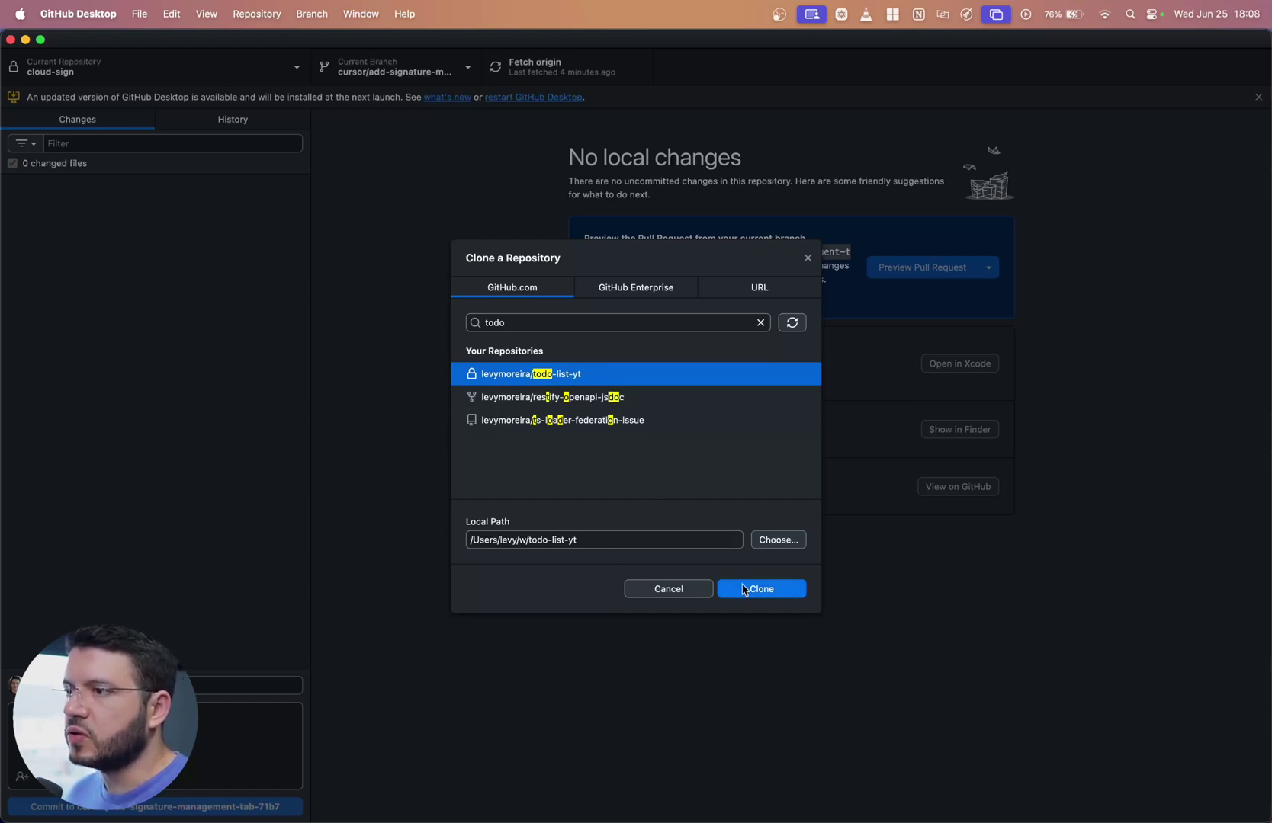
pyautogui.click(743, 589)
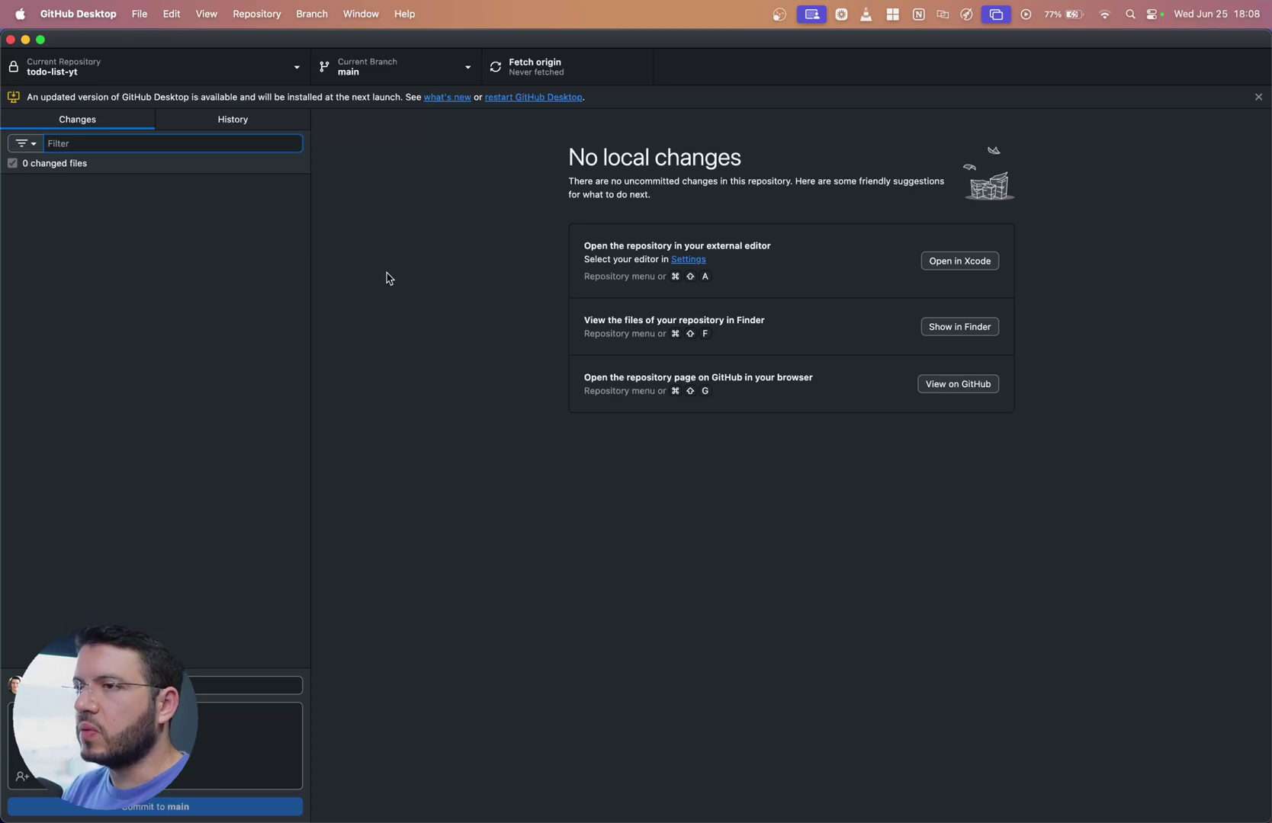
pyautogui.press('super+Tab')
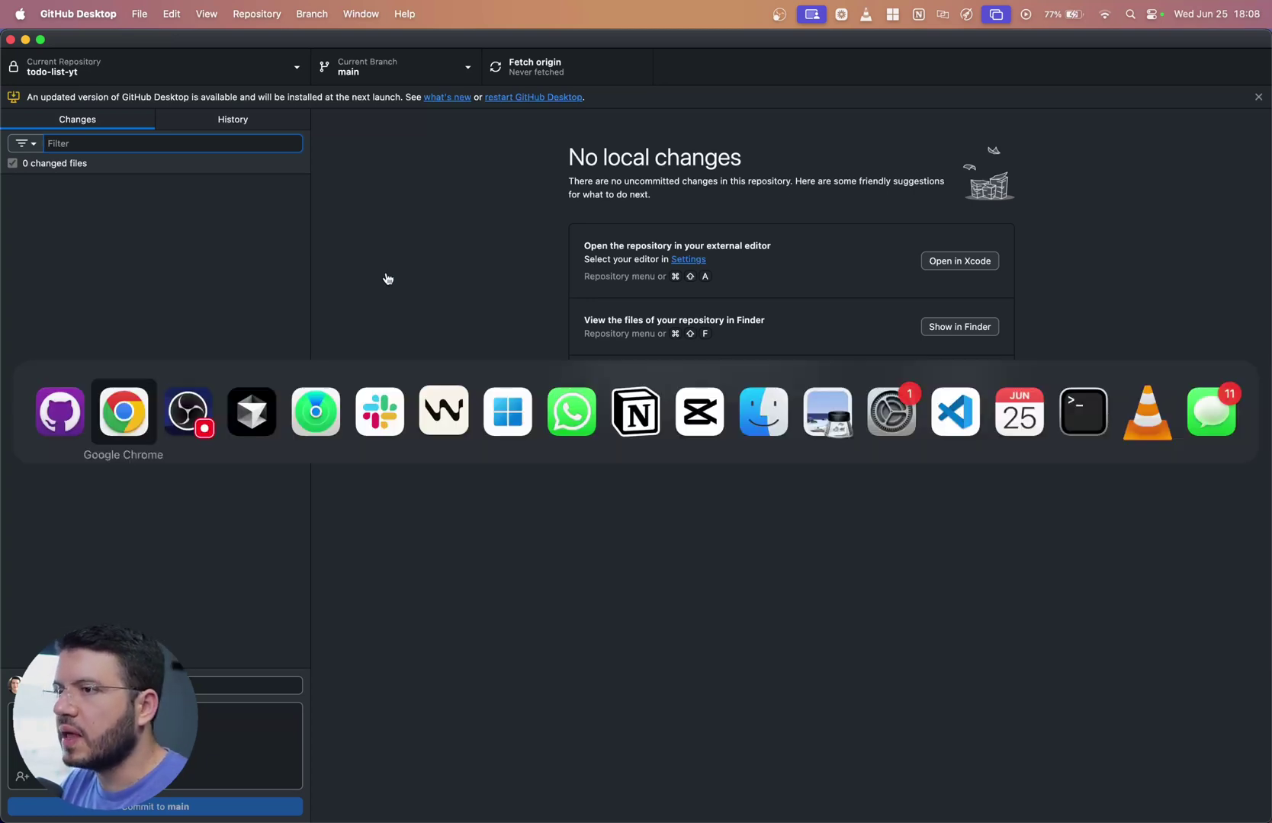
pyautogui.press('super+Tab')
pyautogui.press('super+Tab')
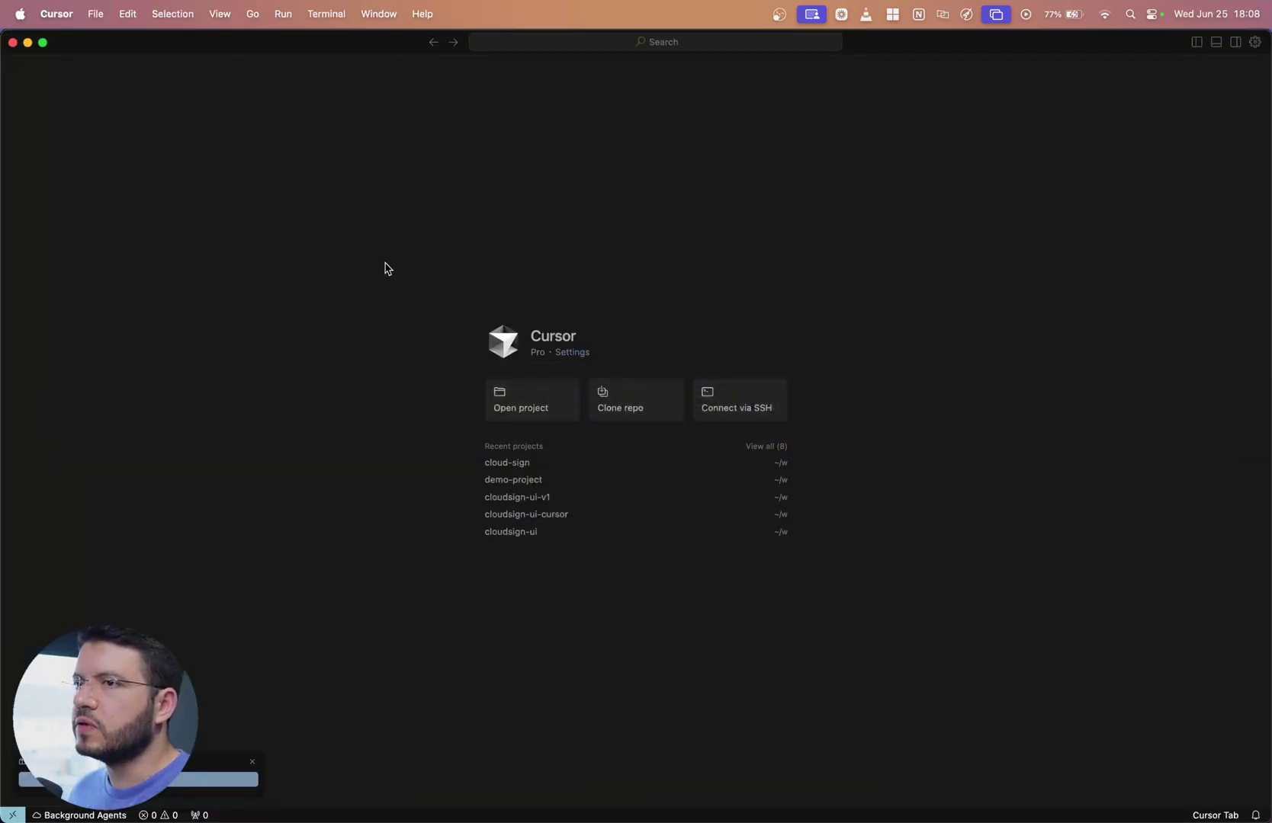
pyautogui.click(96, 14)
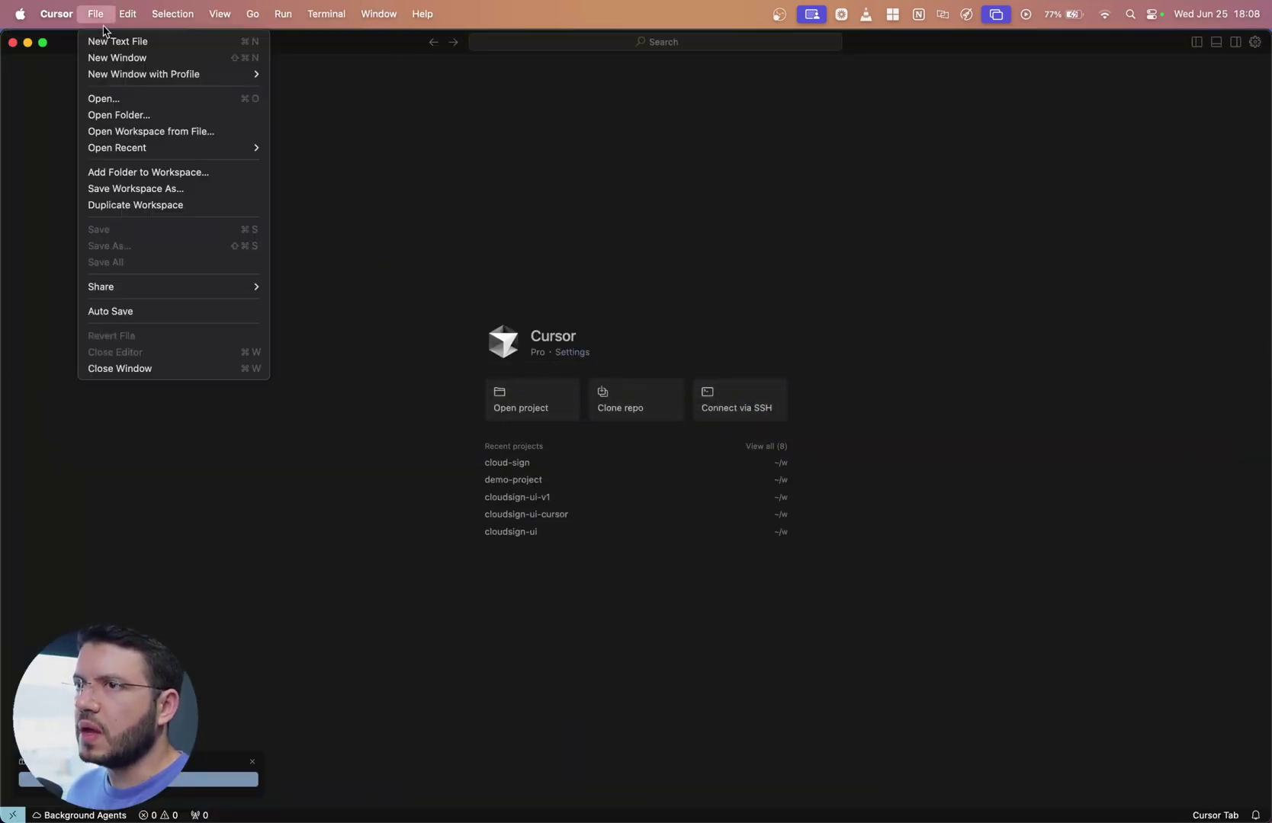
pyautogui.click(137, 115)
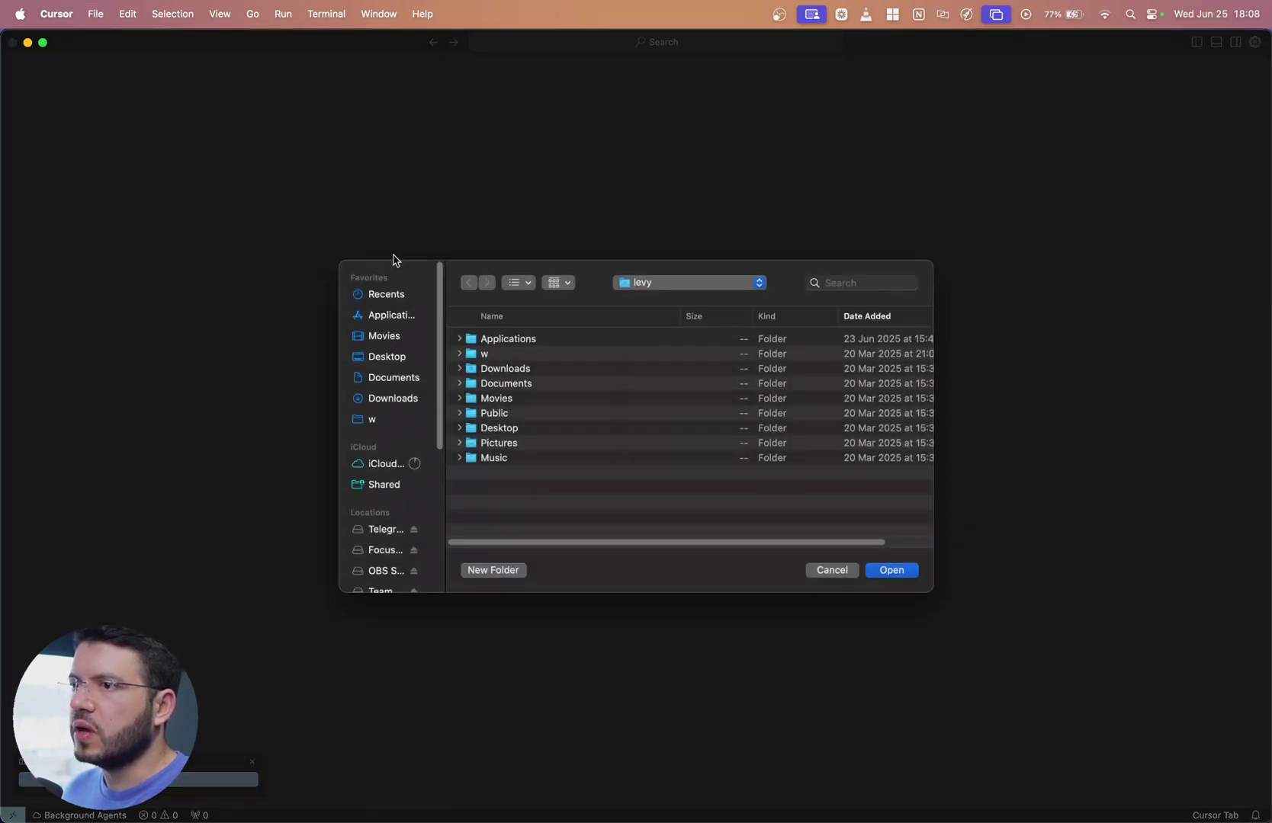
pyautogui.doubleClick(477, 355)
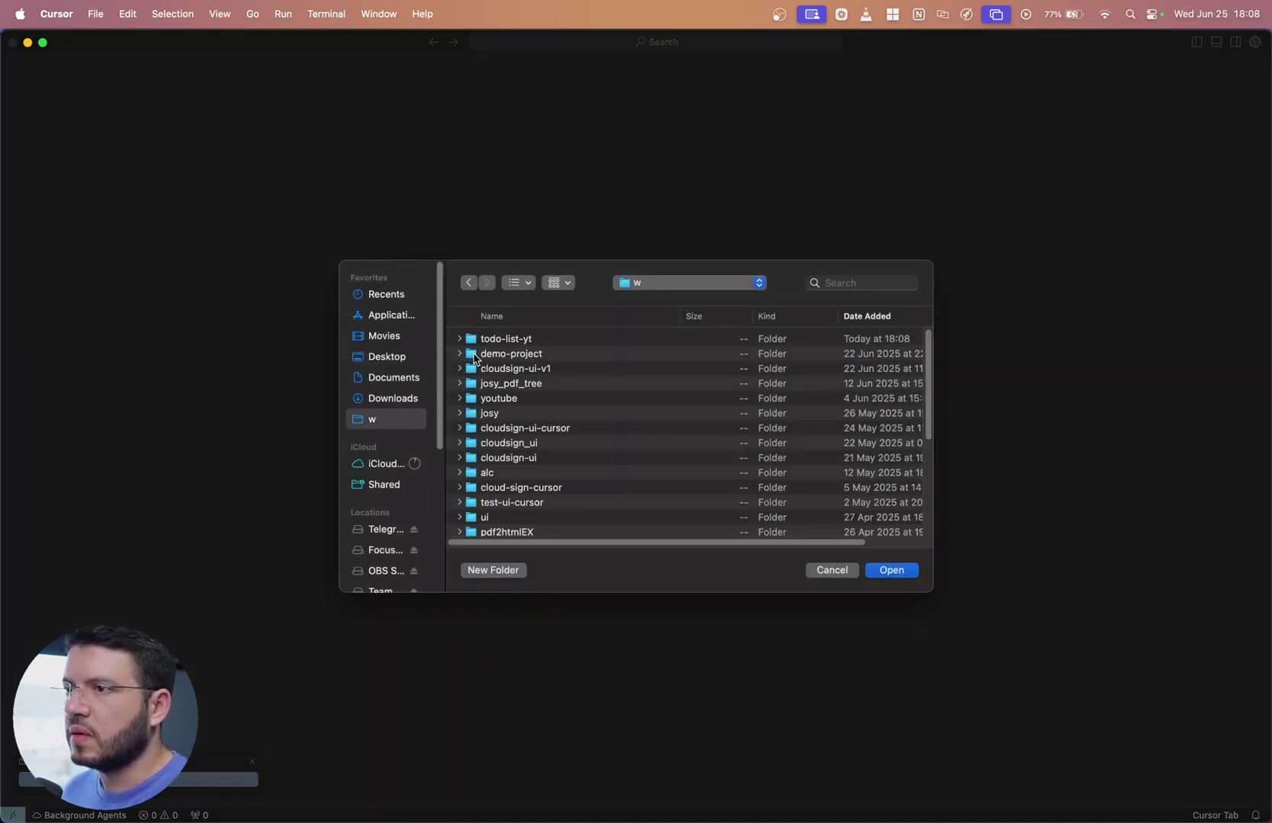
pyautogui.click(487, 343)
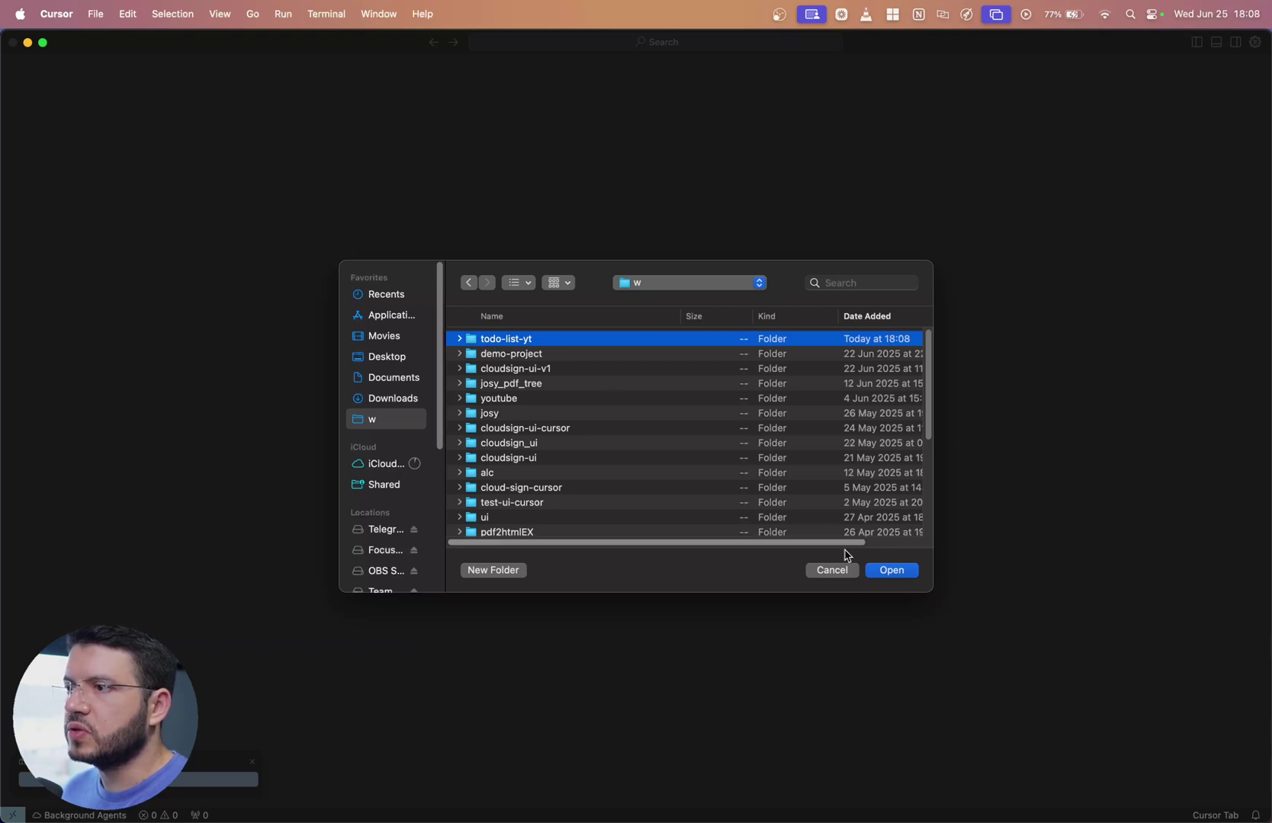
pyautogui.click(881, 572)
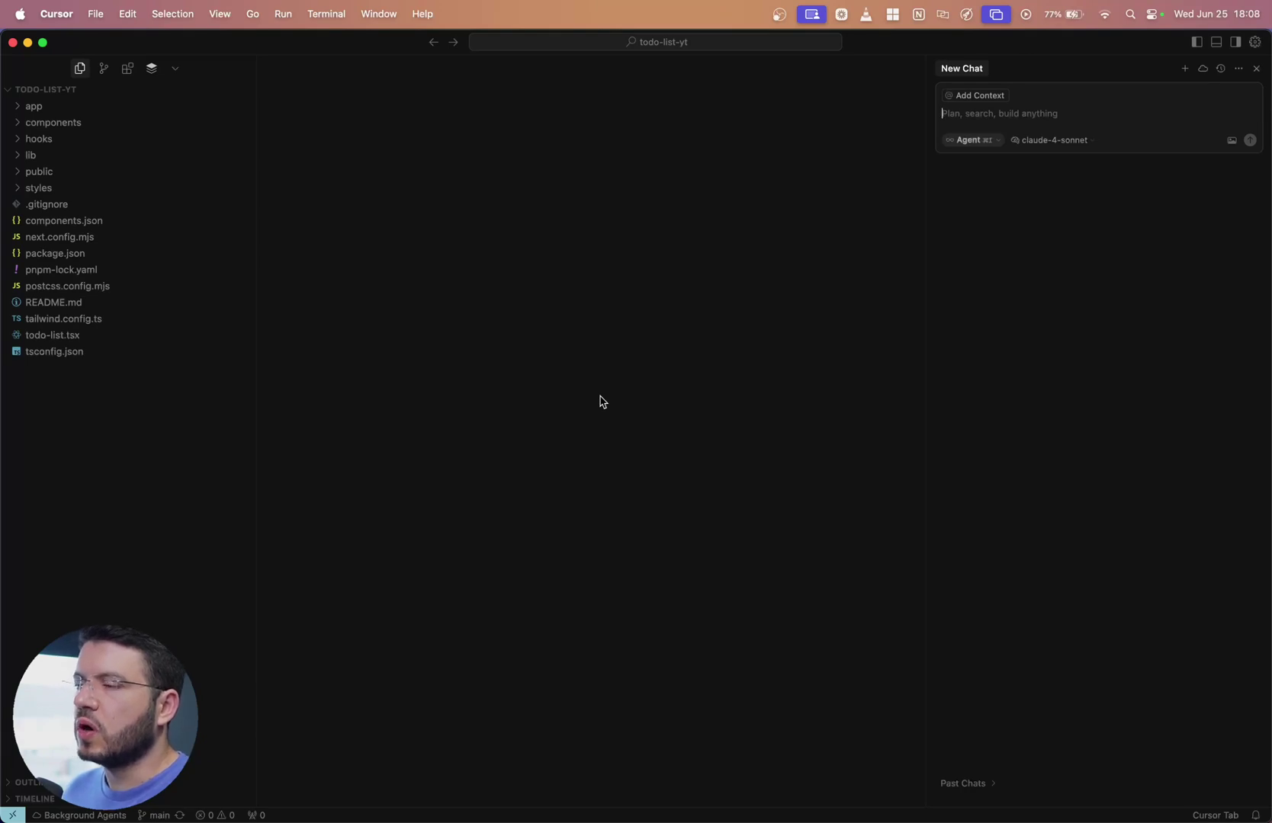
pyautogui.moveTo(56, 253)
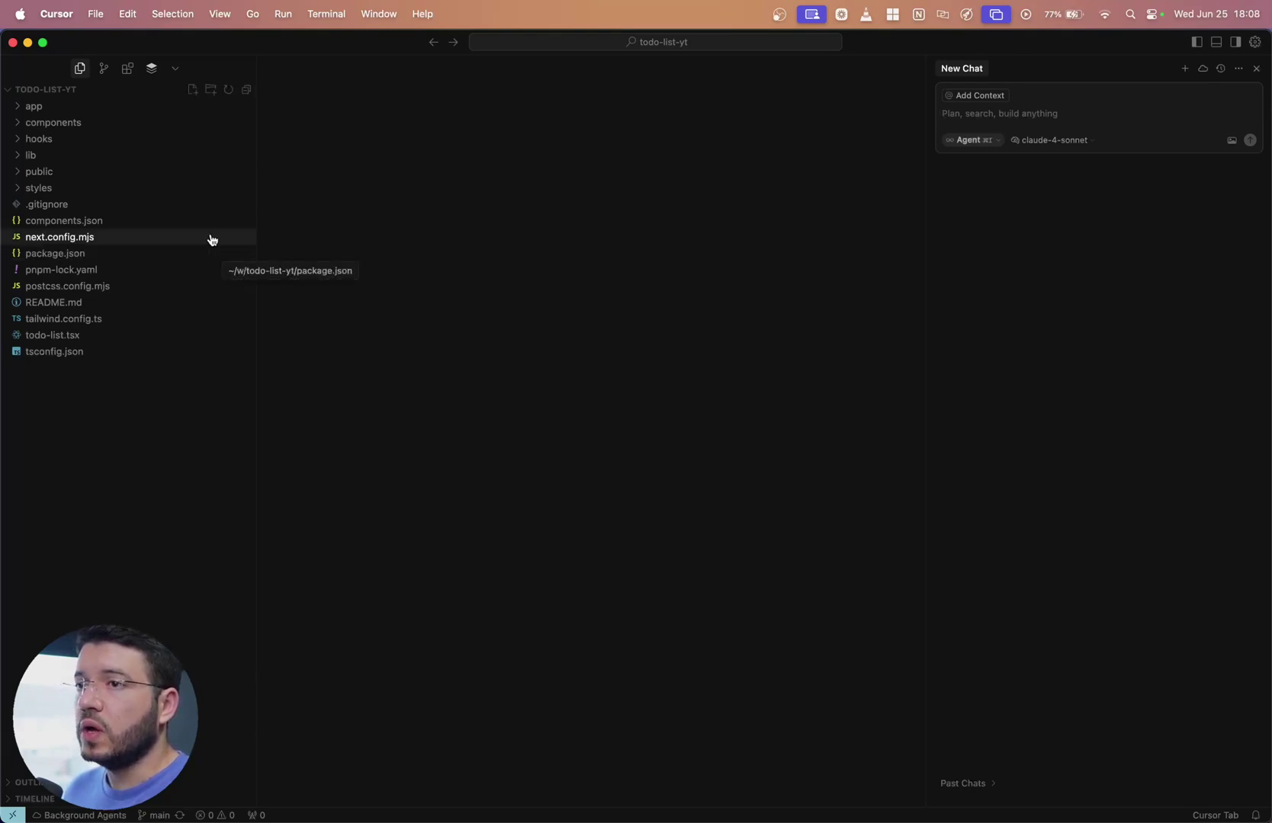
# - View package.json from the todo-list-yt project in Cursor
pyautogui.click(109, 253)
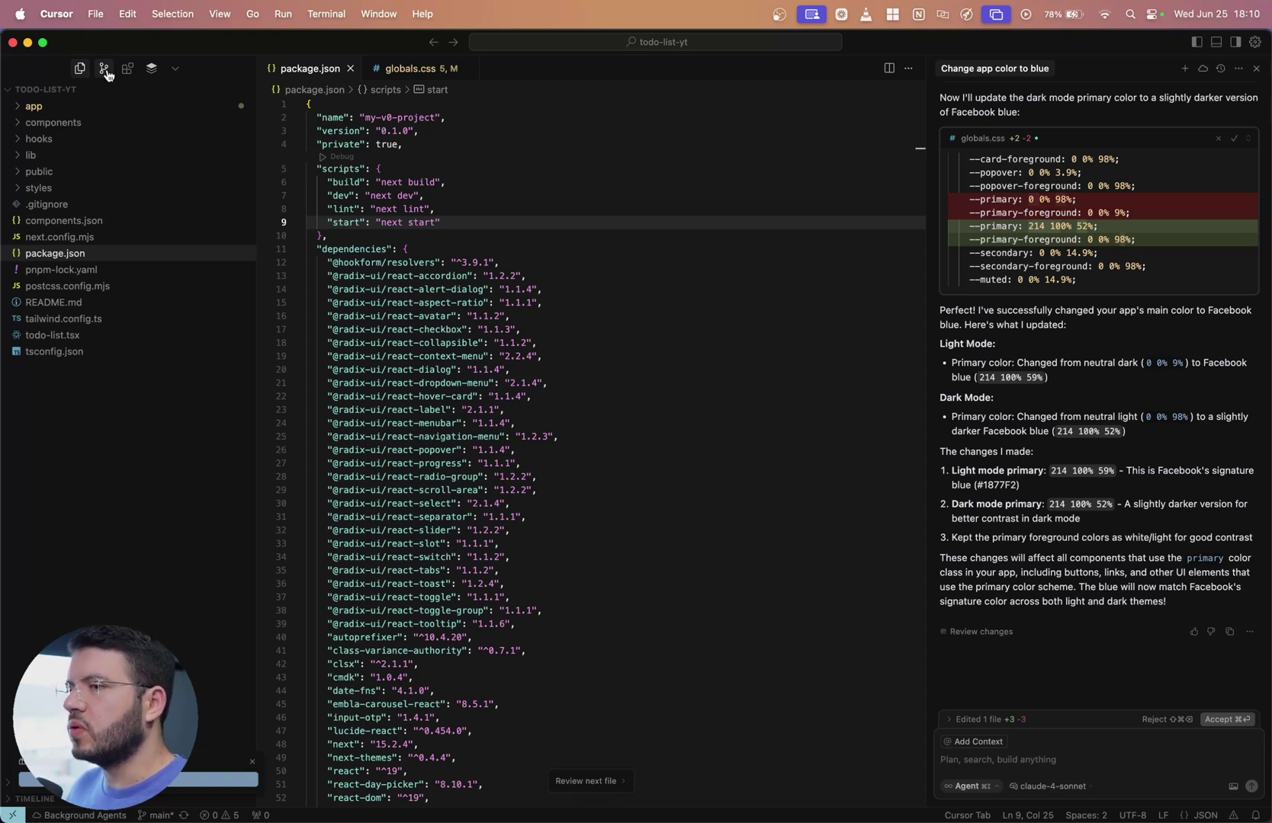
# - Review the globals.css diff, commit it as 'Changing color', and sync with origin/main
pyautogui.click(105, 72)
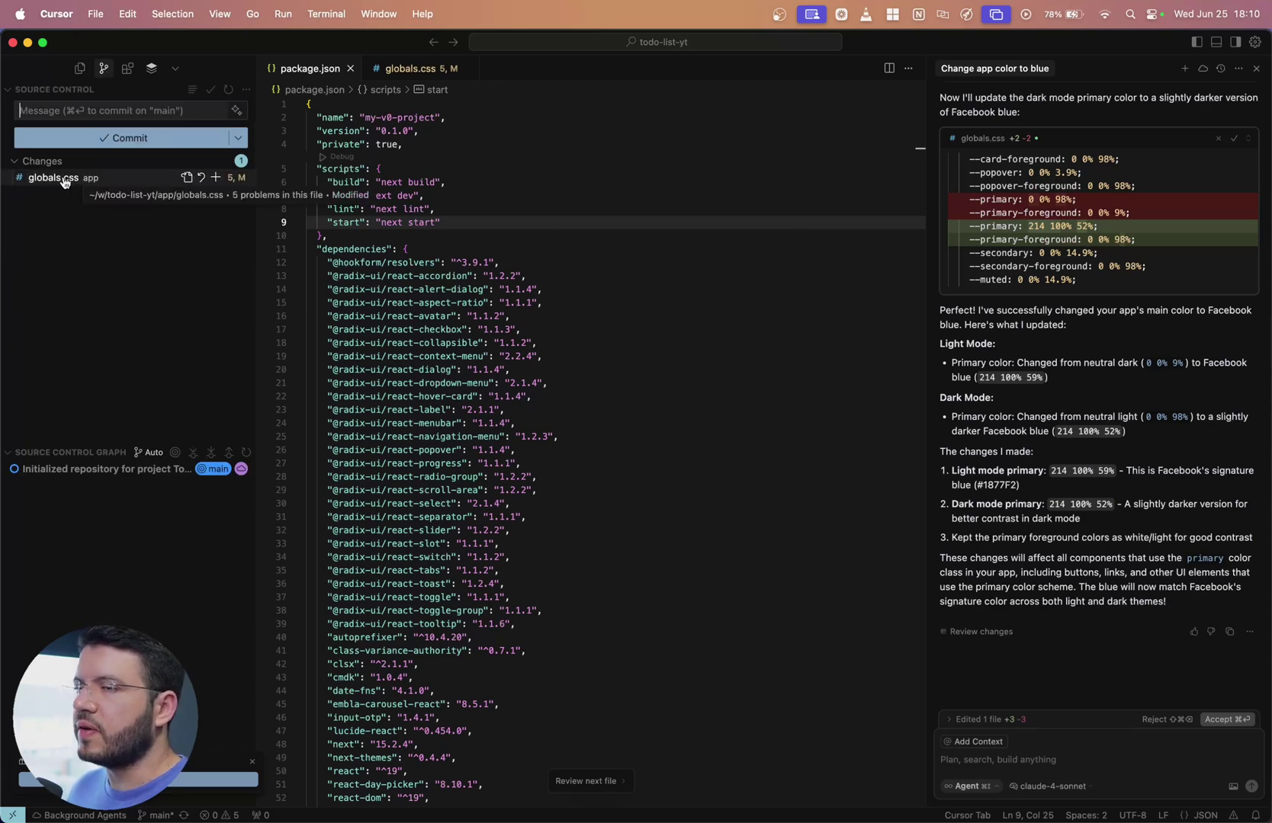
pyautogui.click(89, 178)
pyautogui.click(94, 110)
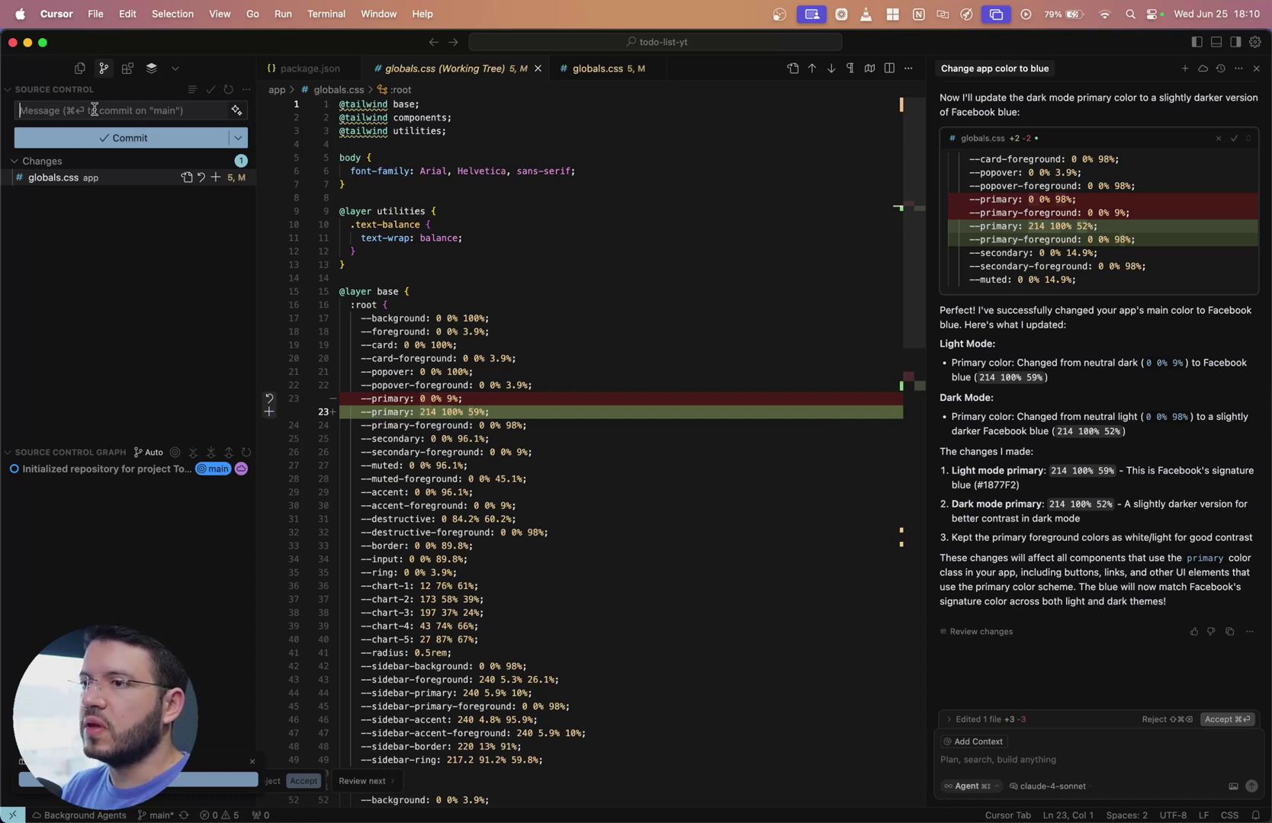
pyautogui.write('Changing color')
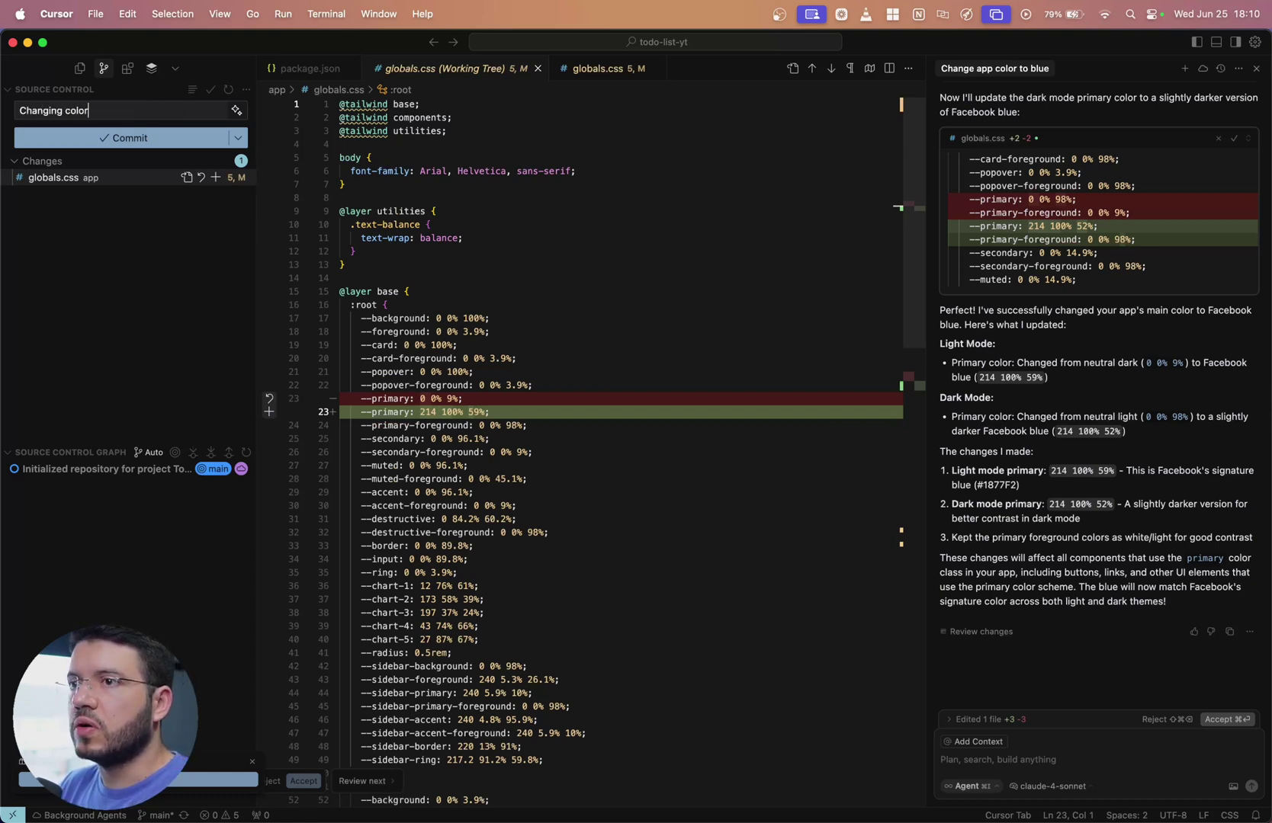
pyautogui.click(107, 137)
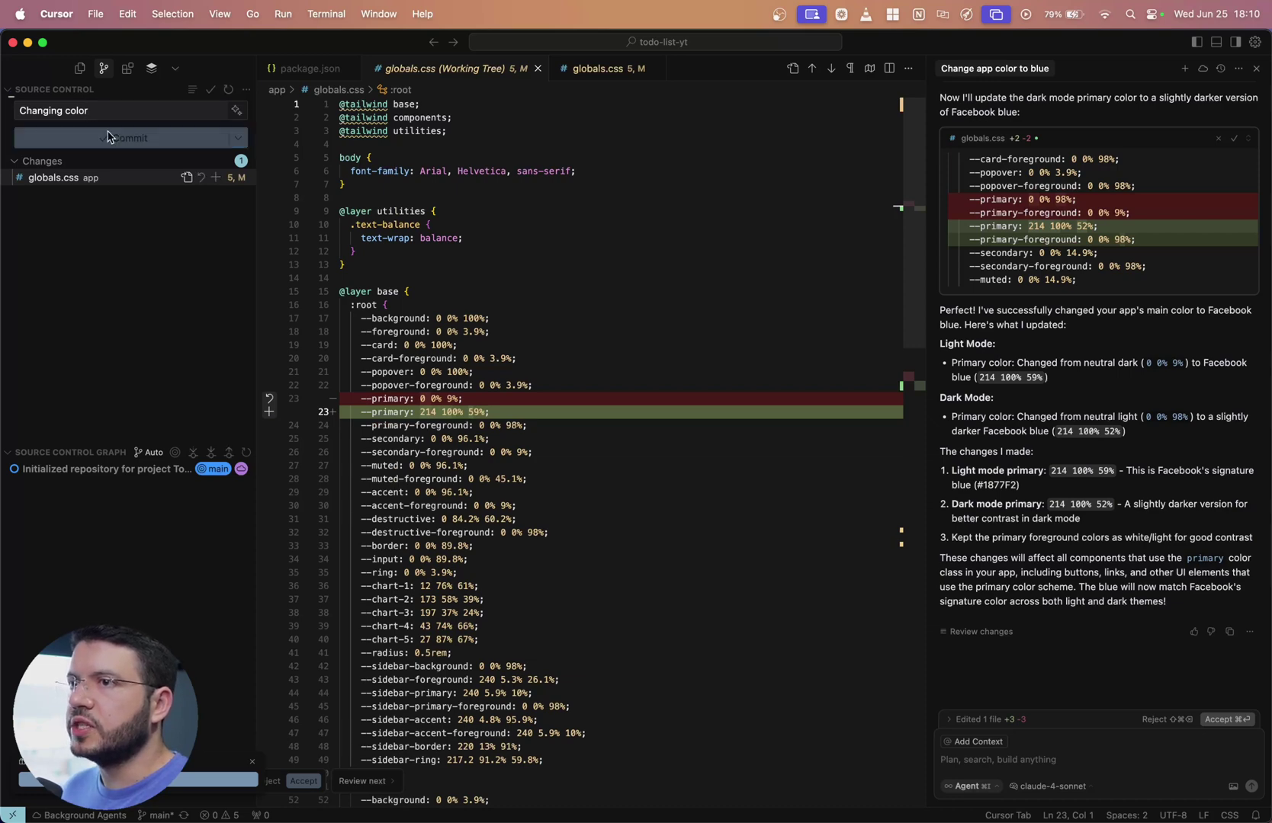
pyautogui.click(157, 142)
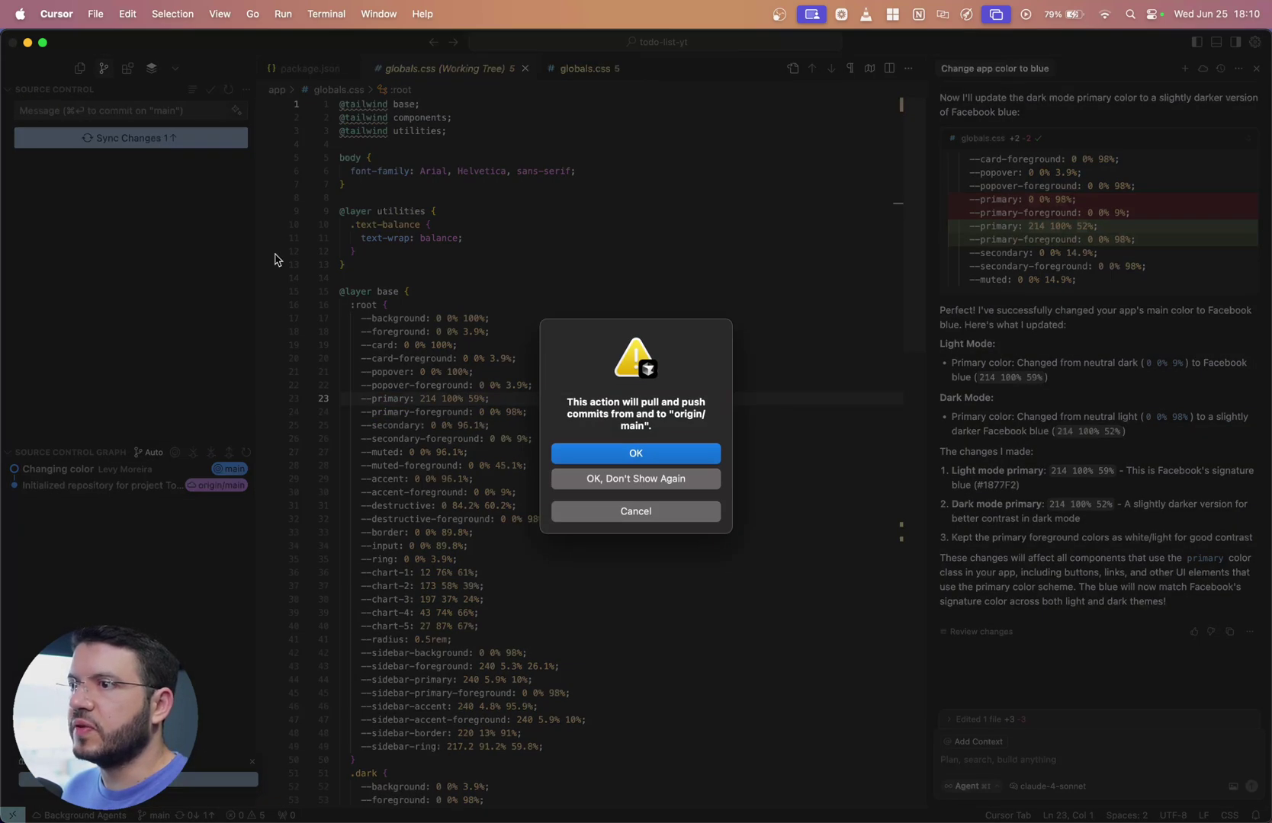
pyautogui.click(652, 463)
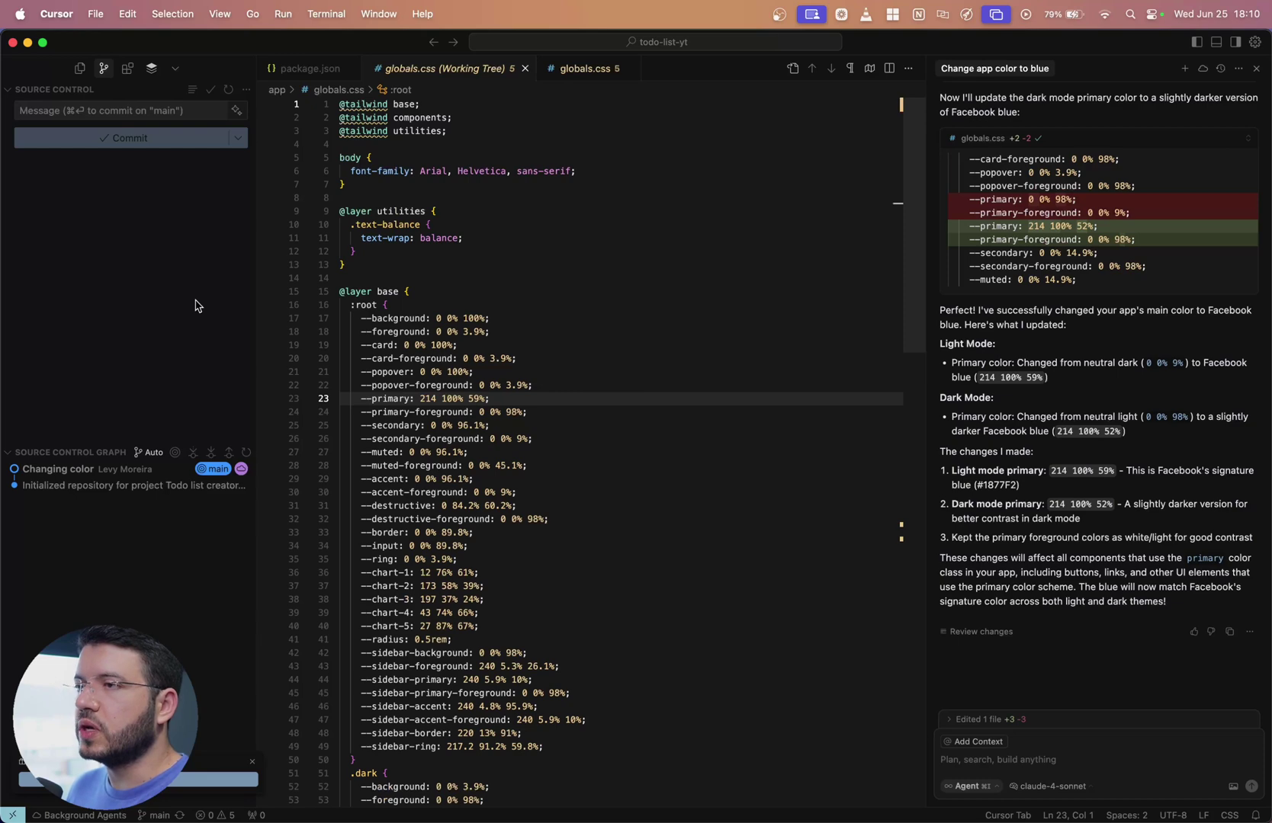
pyautogui.press('super+Tab')
pyautogui.press('super+Tab')
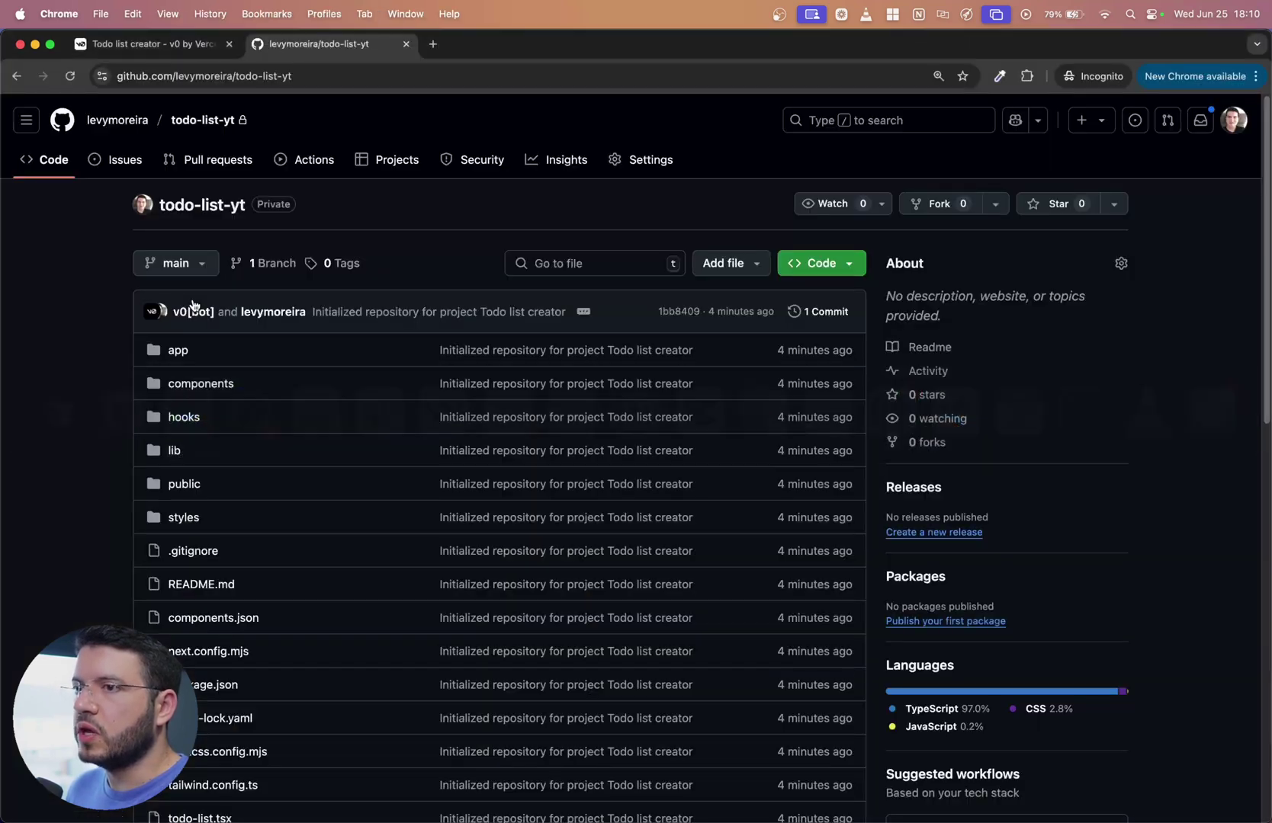
# - Reload the todo-list-yt GitHub page to show the 'Changing color' commit
pyautogui.click(71, 79)
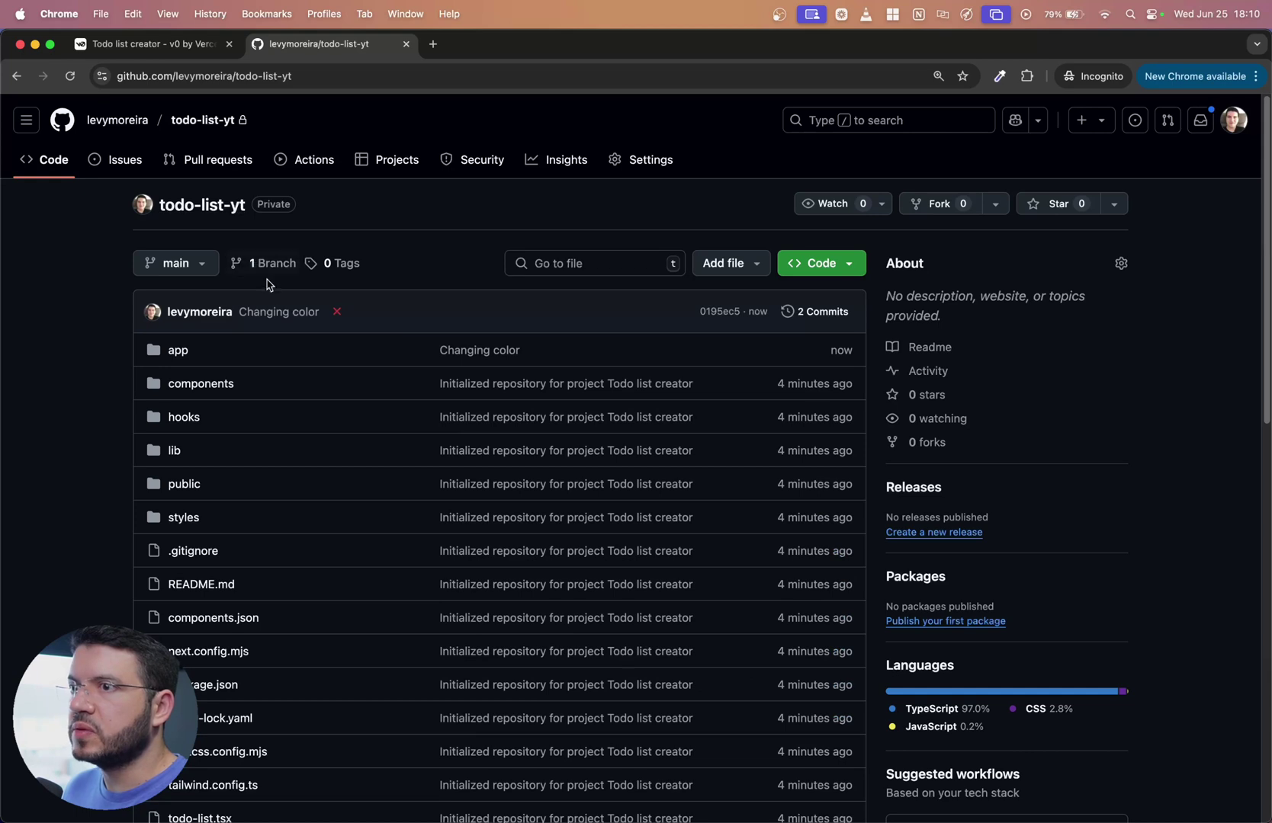
pyautogui.moveTo(279, 312)
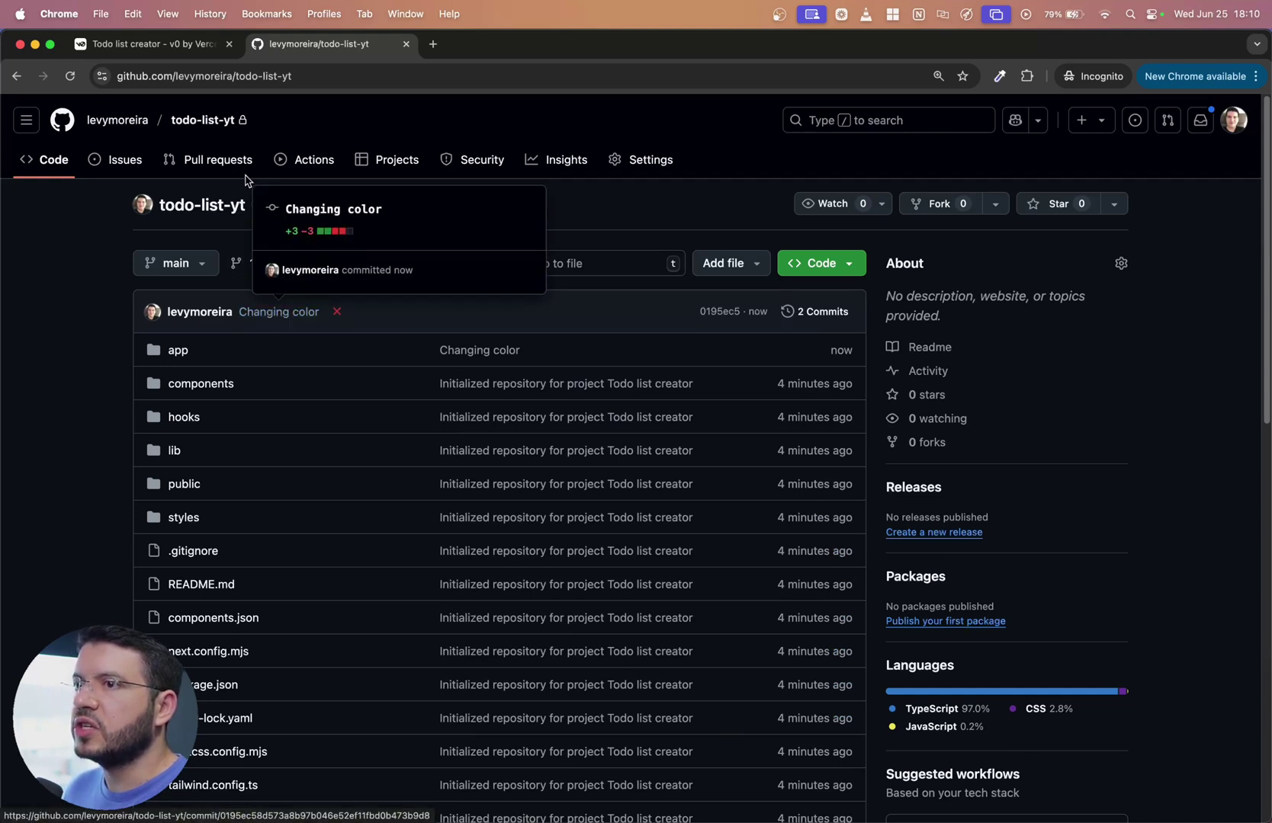
# - Pull the main-branch changes into the v0 Todo list project and dismiss the GitHub panel
pyautogui.click(178, 50)
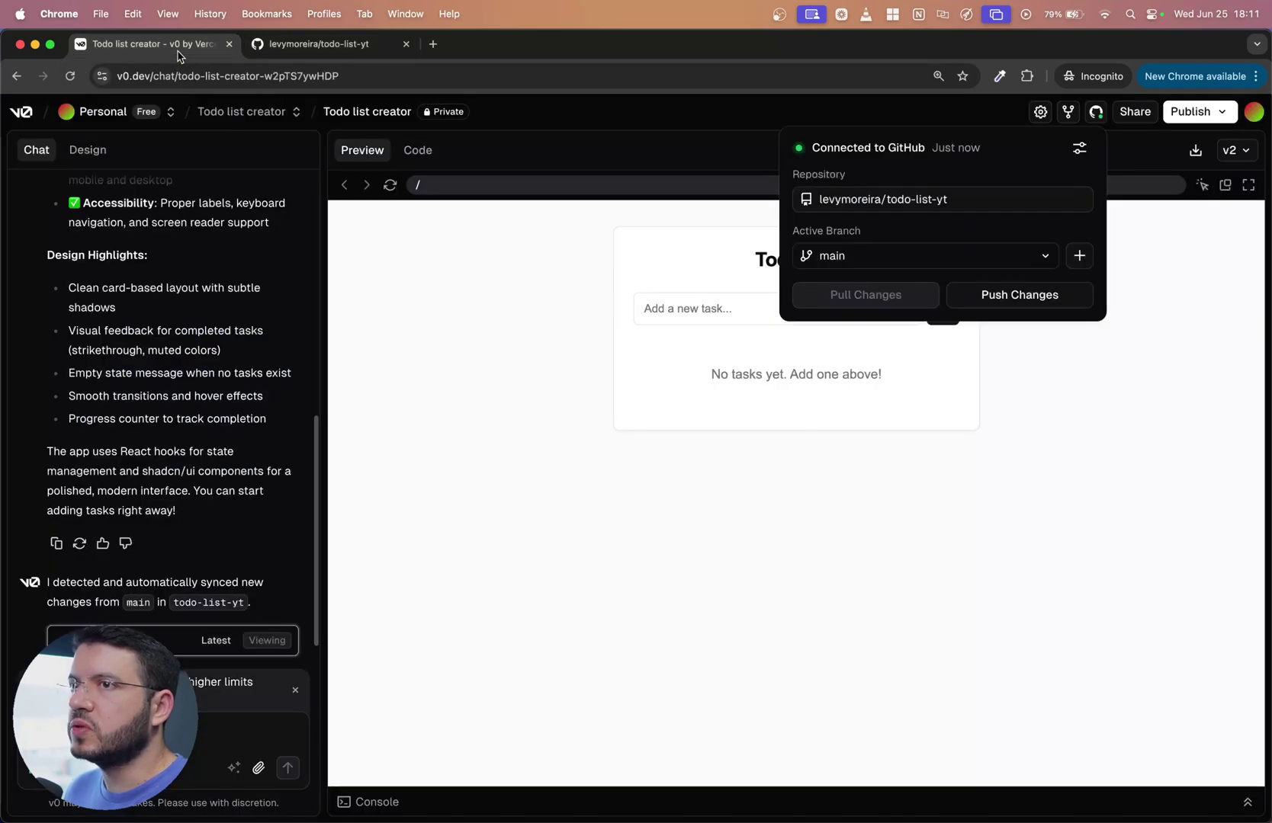
pyautogui.click(838, 294)
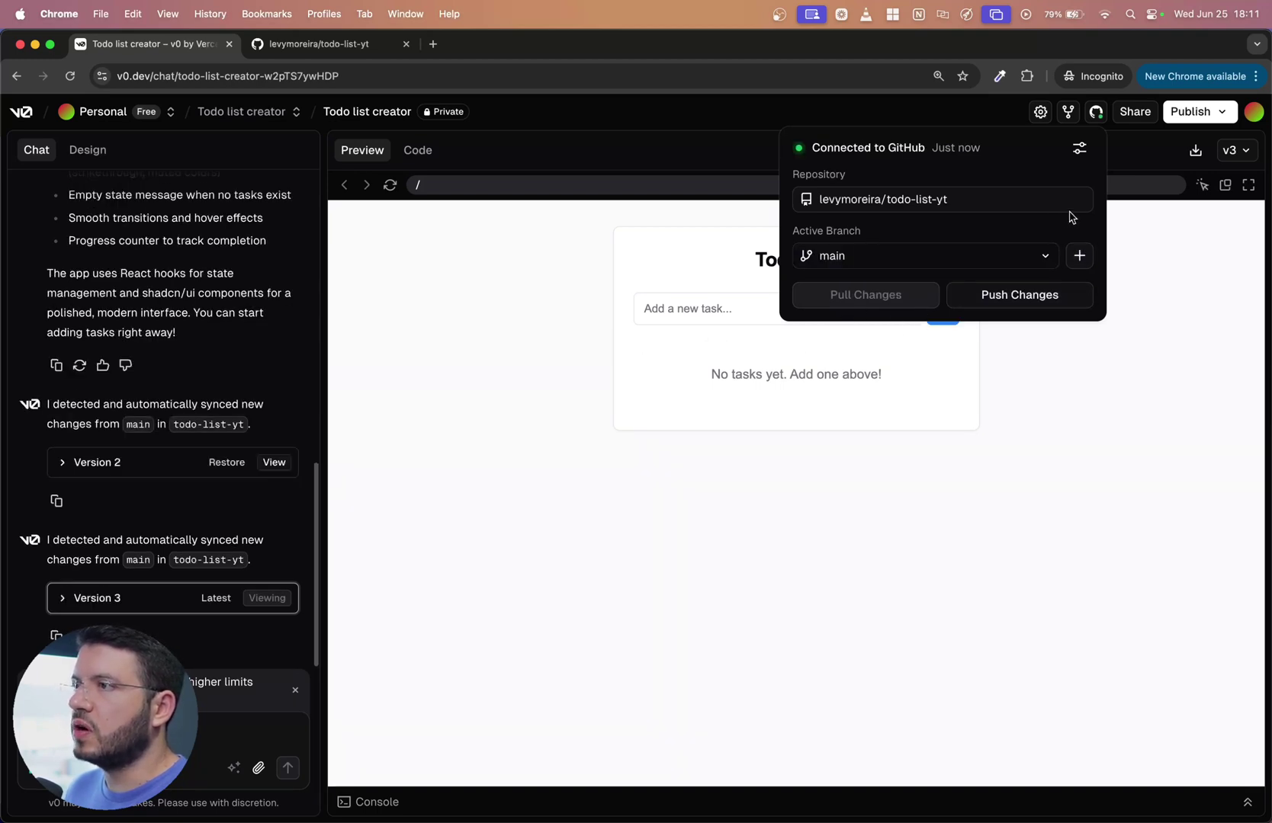
pyautogui.click(1095, 112)
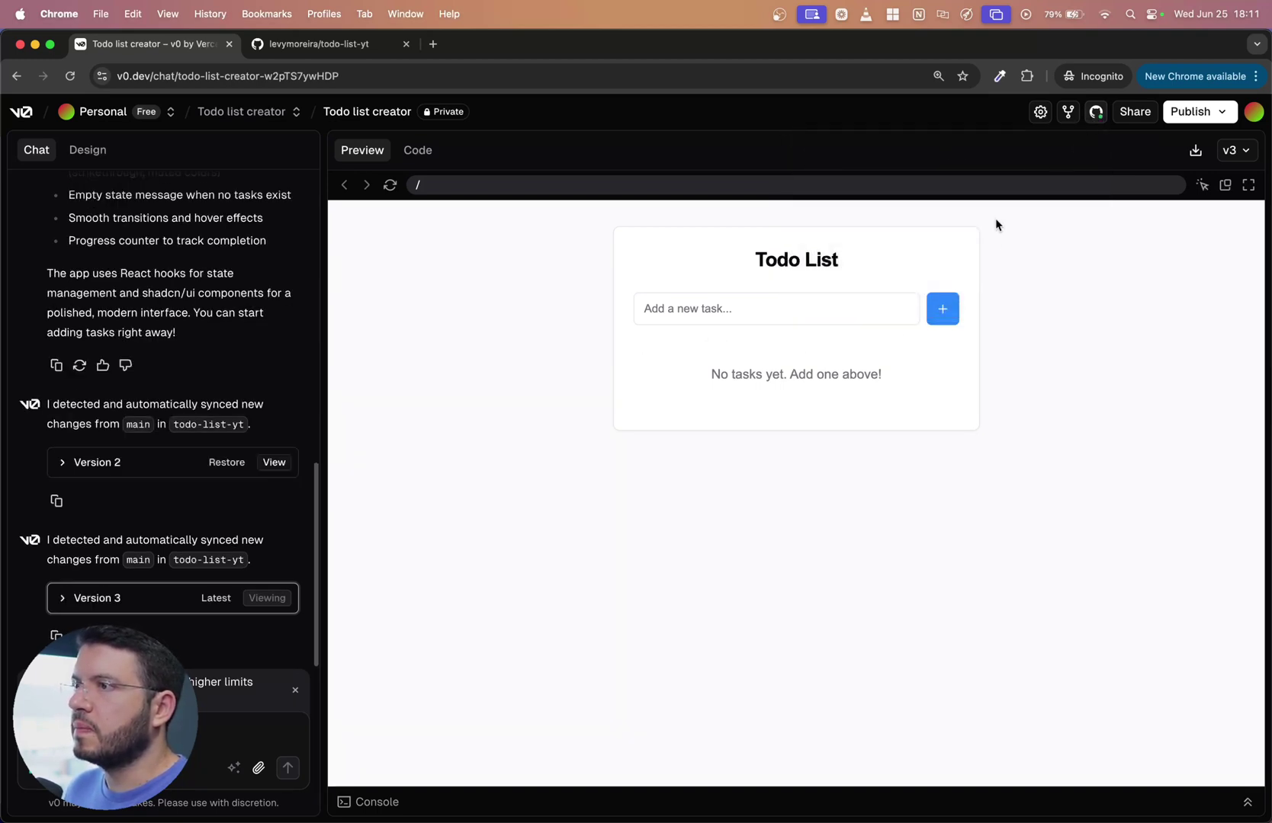